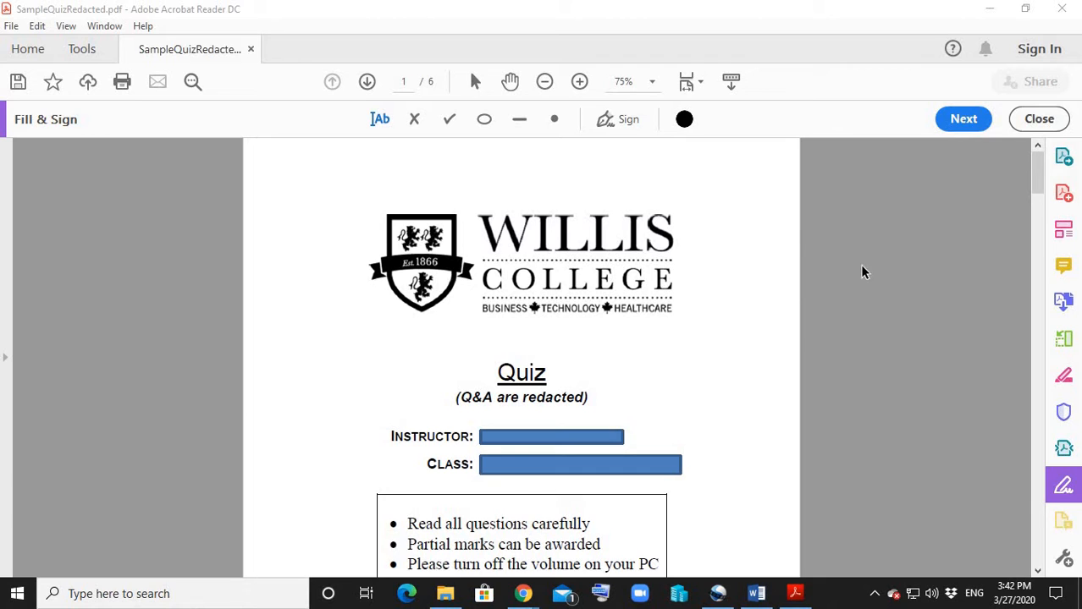
# Look through the quiz's cover page and the start of the multiple-choice section on page 2.
pyautogui.scroll(-1, 862, 272)
pyautogui.scroll(1, 862, 272)
pyautogui.scroll(-2, 862, 271)
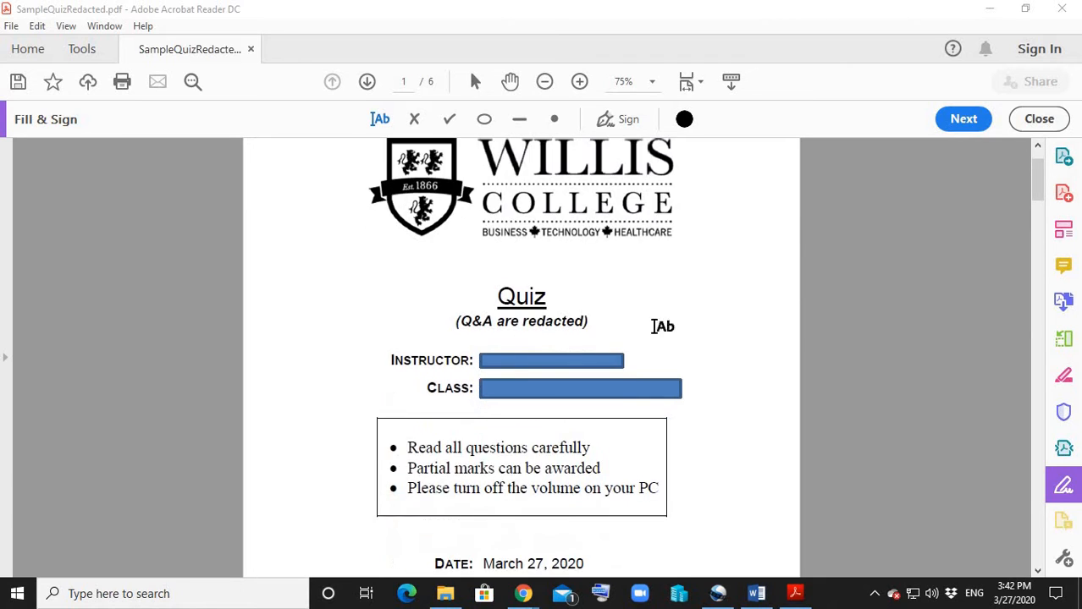
pyautogui.scroll(-2, 761, 344)
pyautogui.scroll(-2, 526, 260)
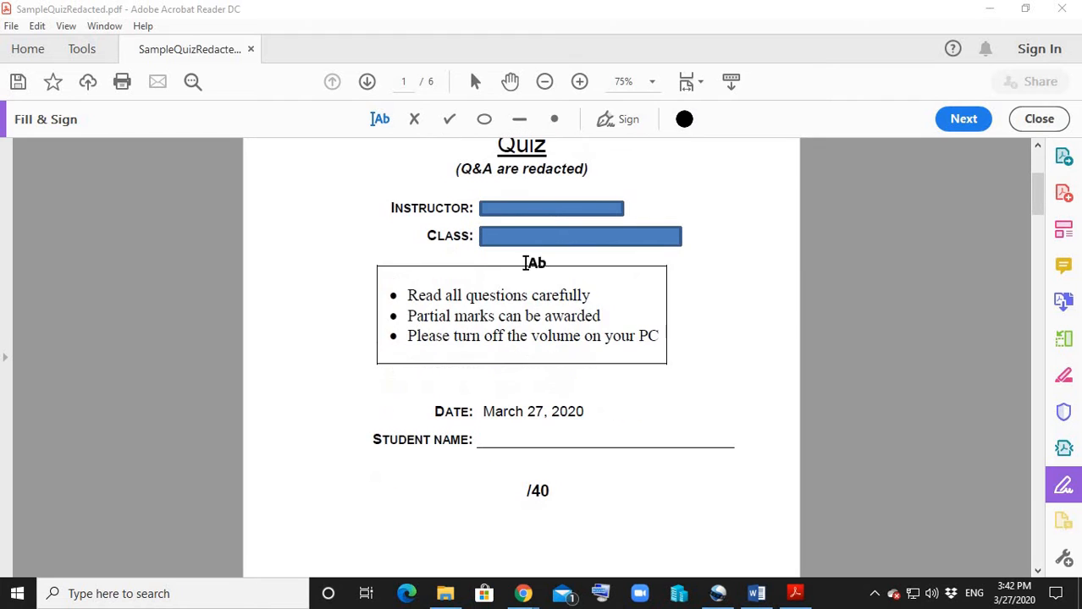
pyautogui.scroll(-2, 625, 215)
pyautogui.scroll(-15, 626, 215)
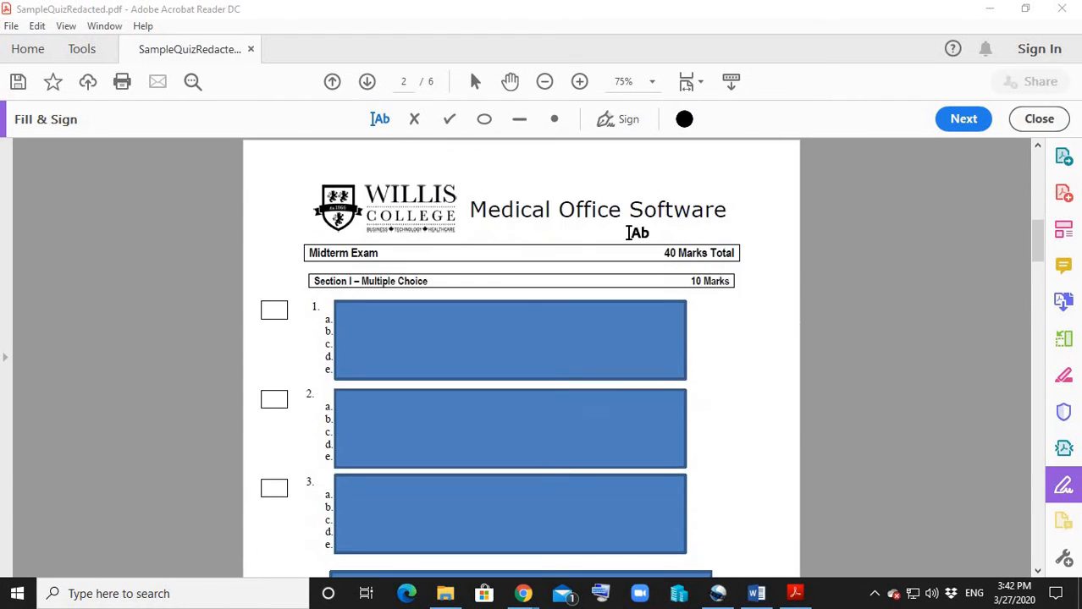
# Fill in the student's full name on the Student Name line of the cover page.
pyautogui.scroll(2, 629, 233)
pyautogui.scroll(9, 629, 232)
pyautogui.scroll(2, 629, 233)
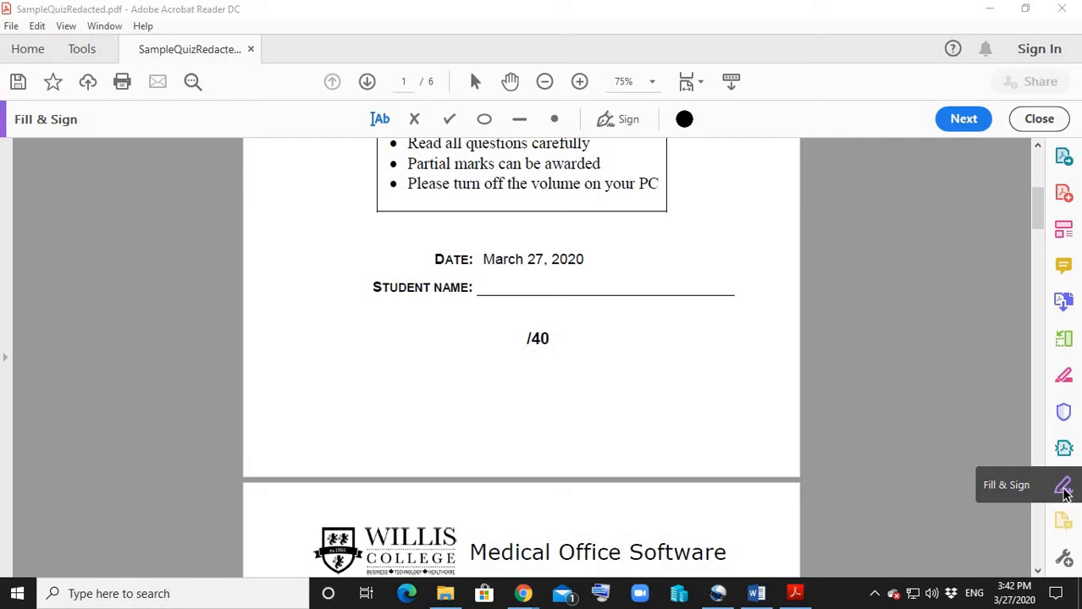
pyautogui.click(502, 288)
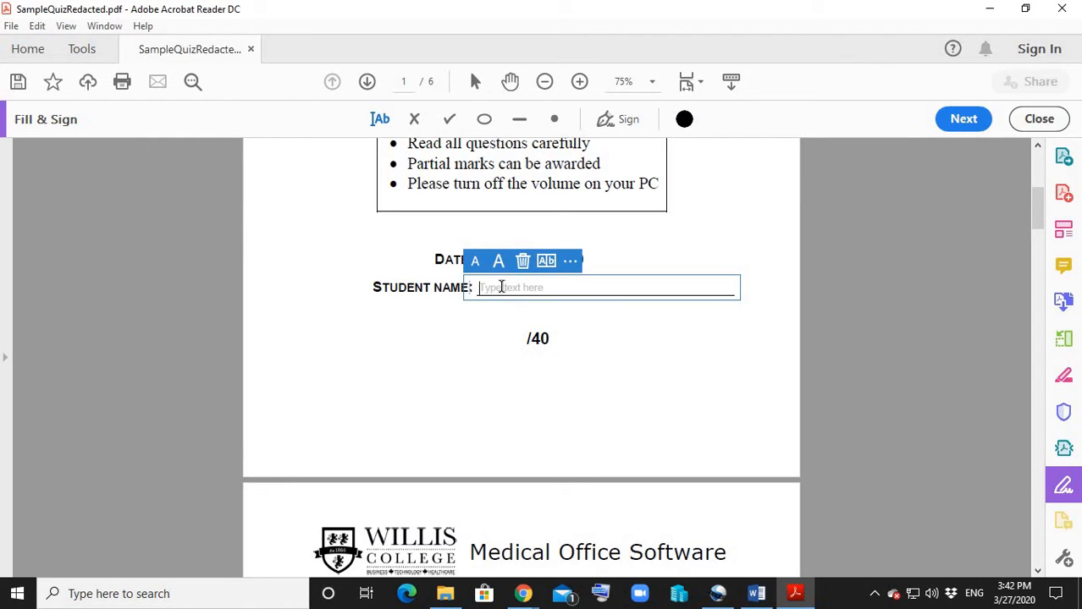
pyautogui.write('Rob Wilso')
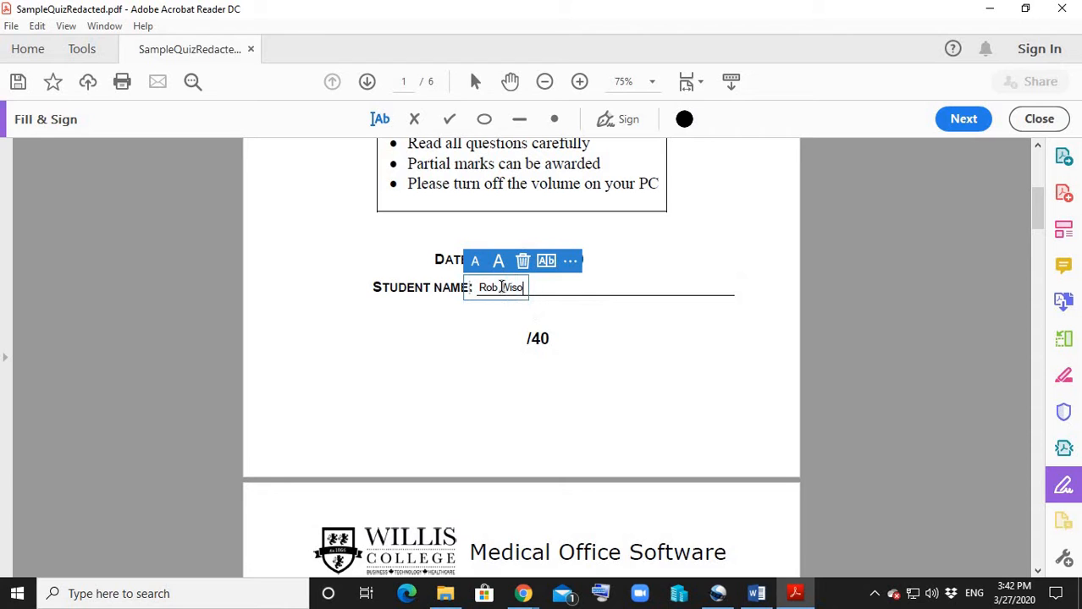
pyautogui.write('n')
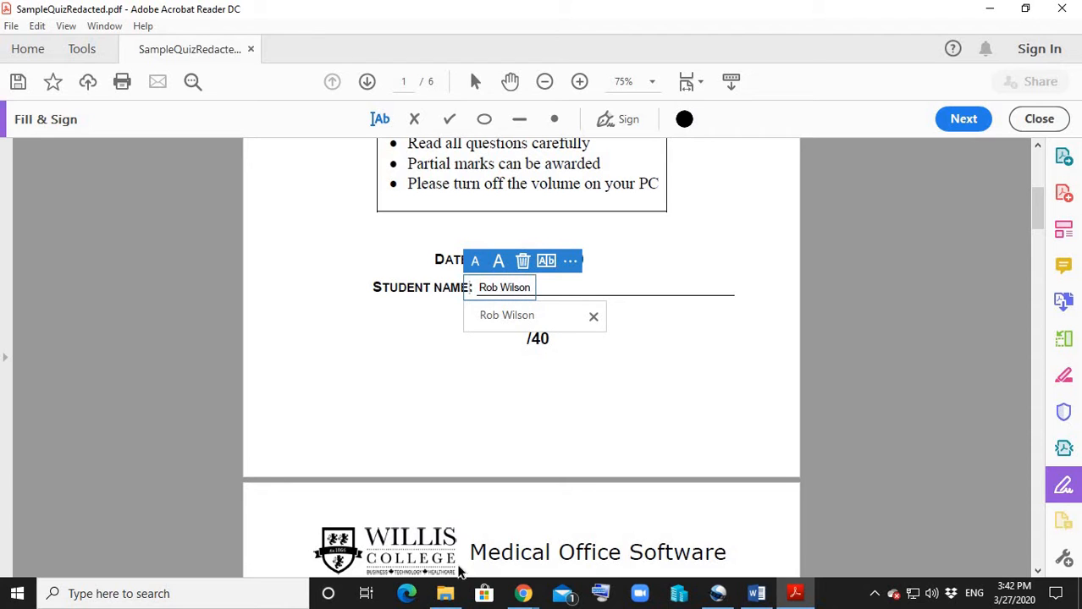
pyautogui.click(402, 395)
# Answer multiple-choice questions 1, 2 and 3 in Section I with a, b and d in their answer boxes.
pyautogui.scroll(-7, 452, 428)
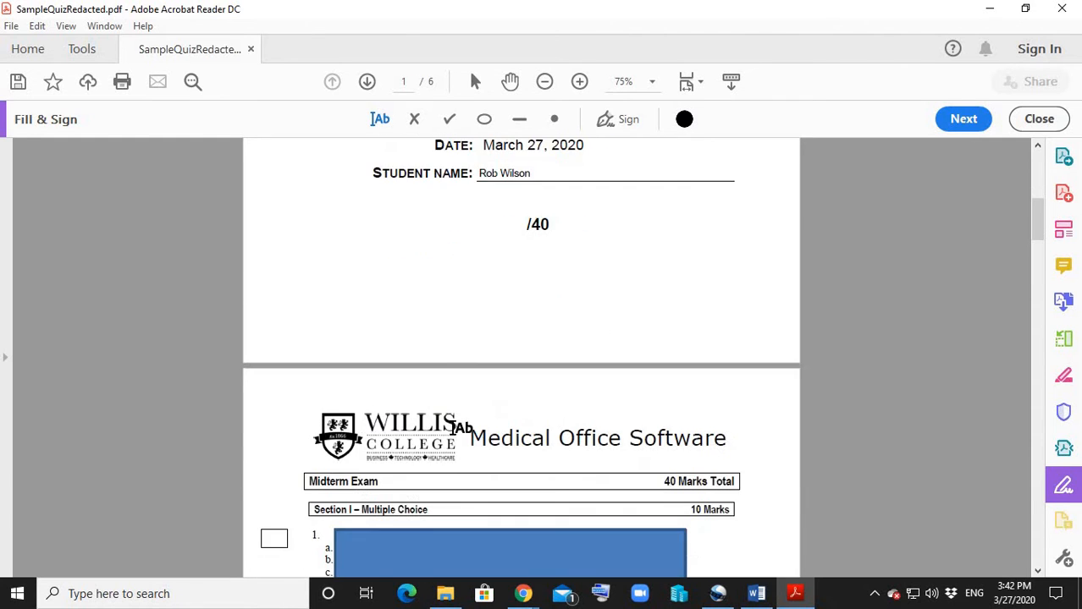
pyautogui.scroll(-3, 453, 427)
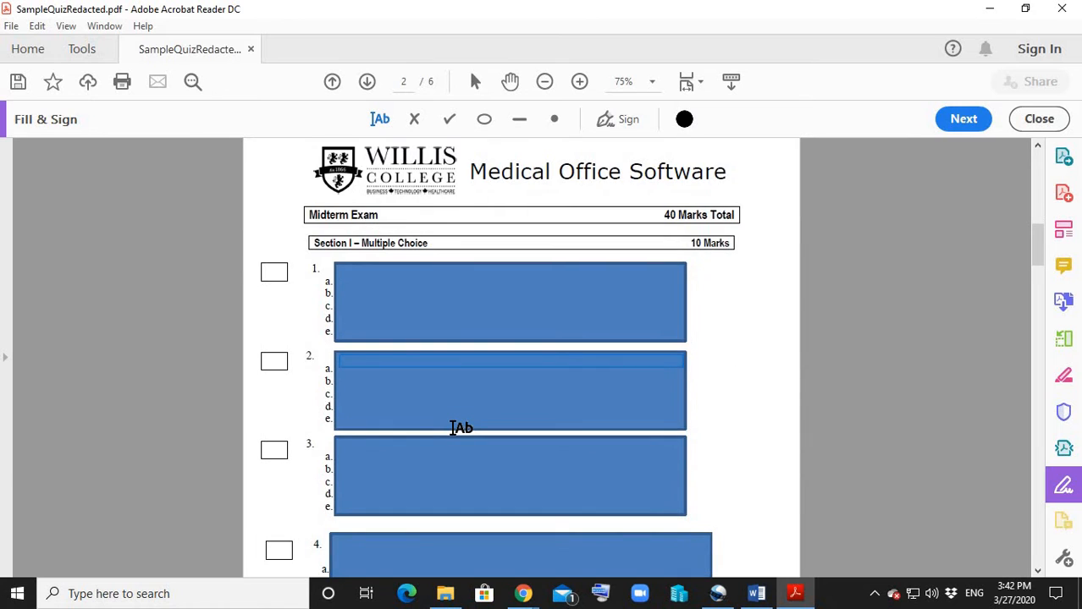
pyautogui.scroll(-3, 452, 428)
pyautogui.scroll(2, 453, 428)
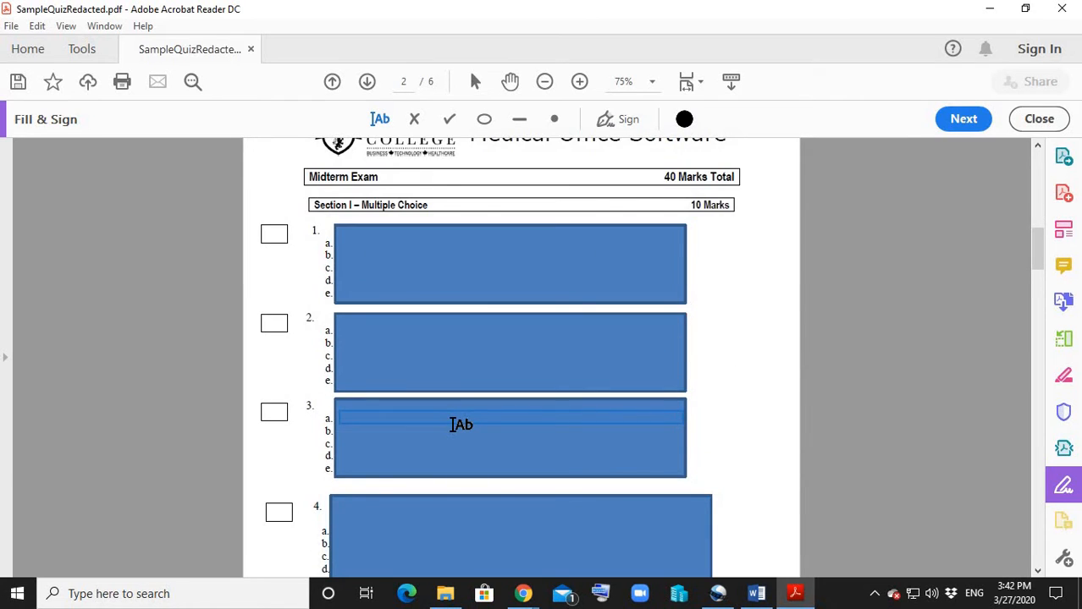
pyautogui.scroll(2, 461, 425)
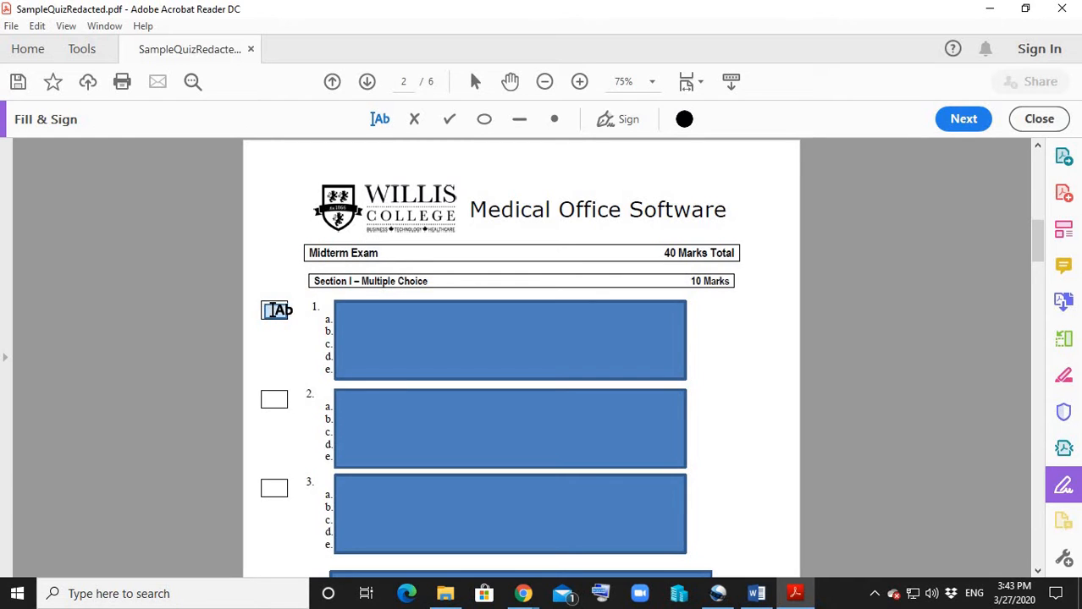
pyautogui.click(269, 310)
pyautogui.write('a')
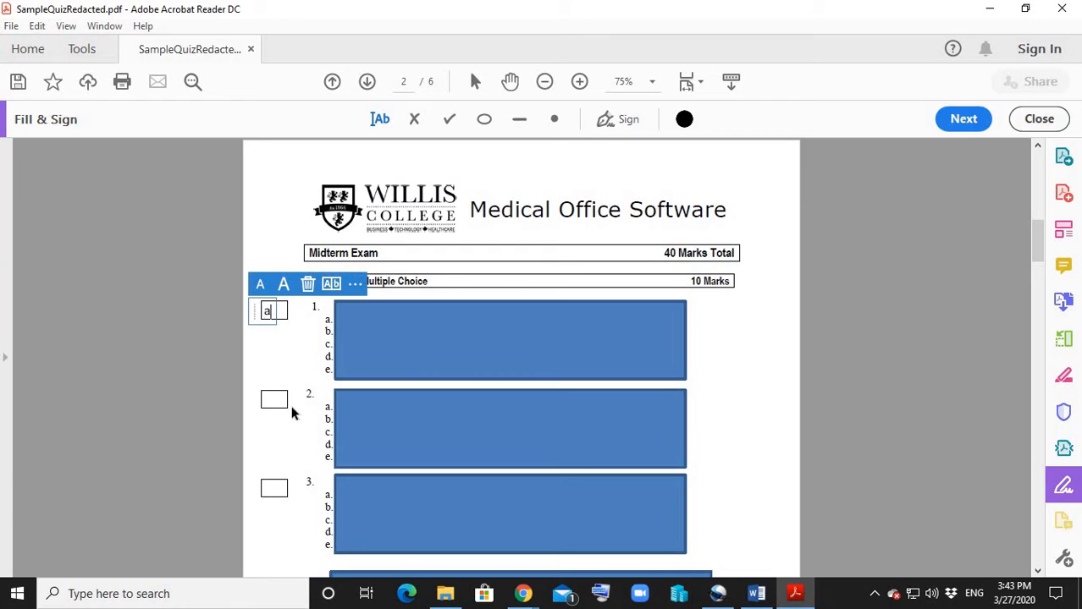
pyautogui.click(272, 398)
pyautogui.write('b')
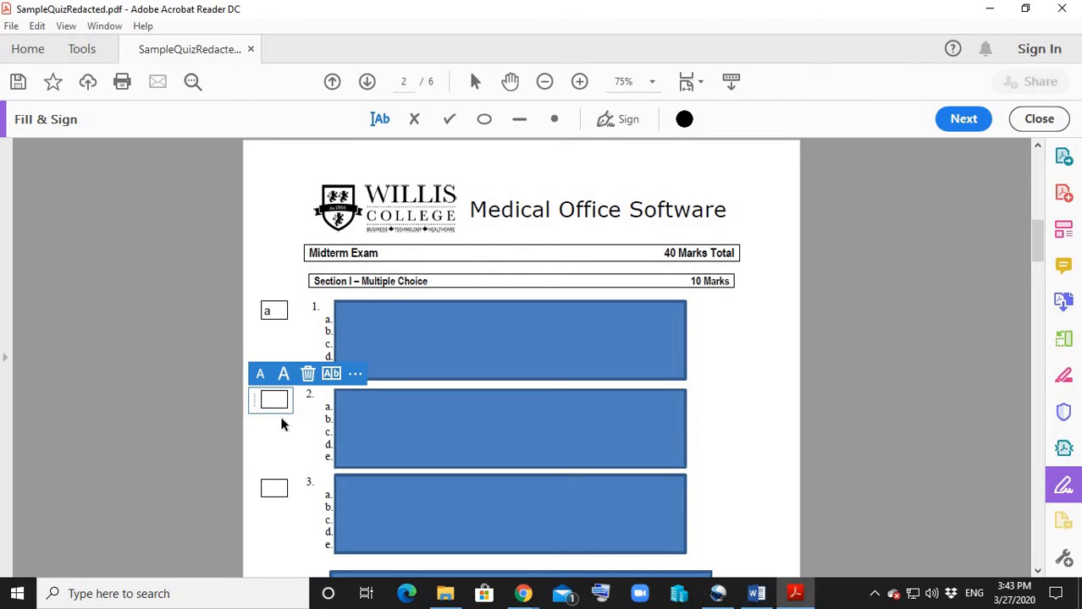
pyautogui.click(273, 488)
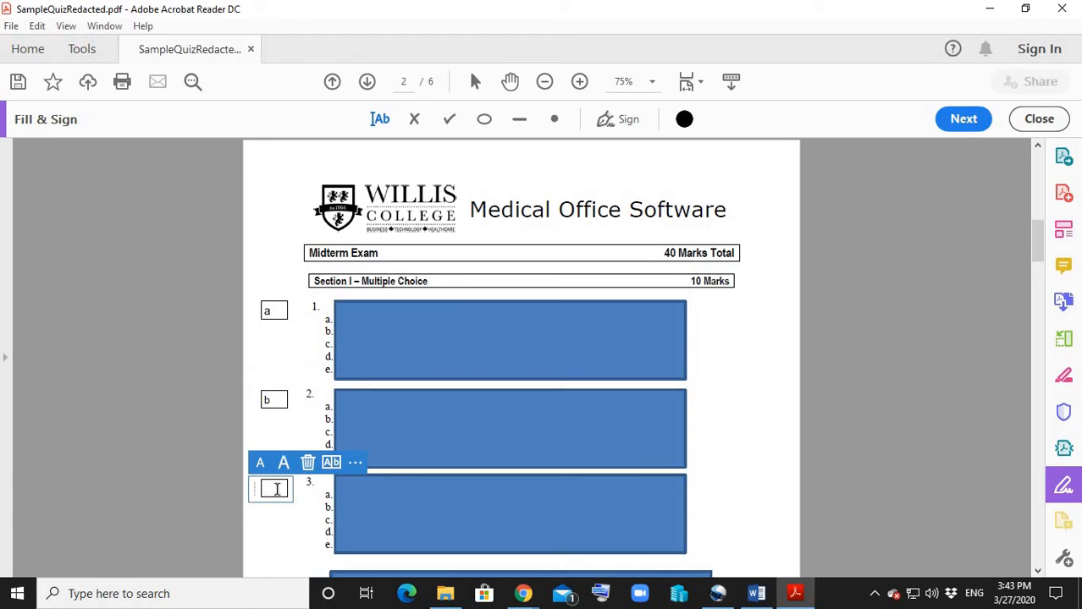
pyautogui.write('d')
pyautogui.click(300, 532)
# Answer Section II True/False question 1 with T and question 2 with false on their blanks.
pyautogui.scroll(-2, 294, 526)
pyautogui.scroll(-15, 294, 526)
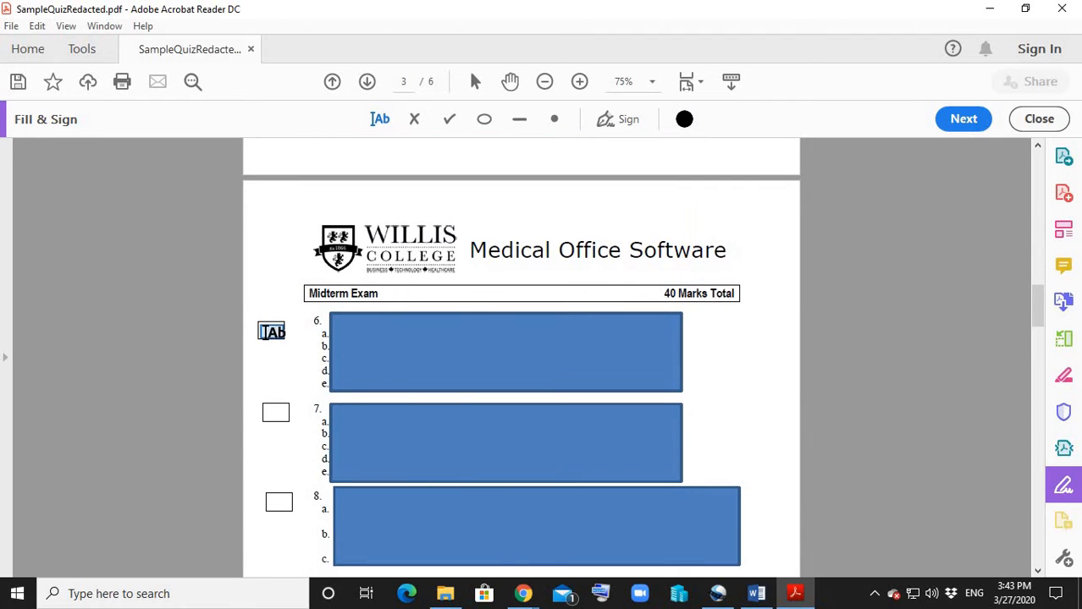
pyautogui.scroll(-5, 283, 397)
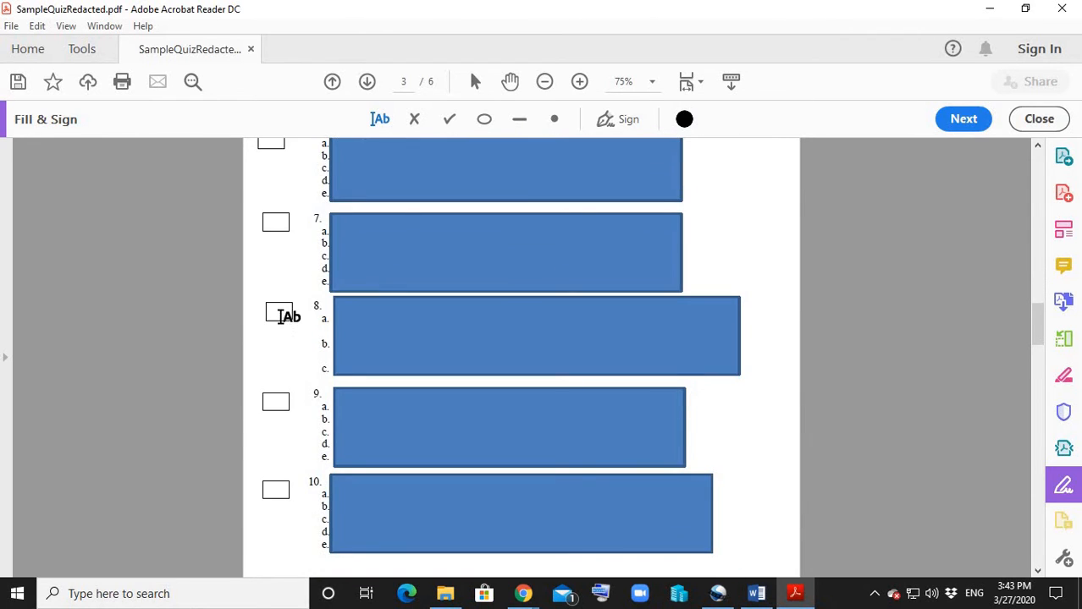
pyautogui.scroll(-11, 286, 313)
pyautogui.scroll(-4, 288, 316)
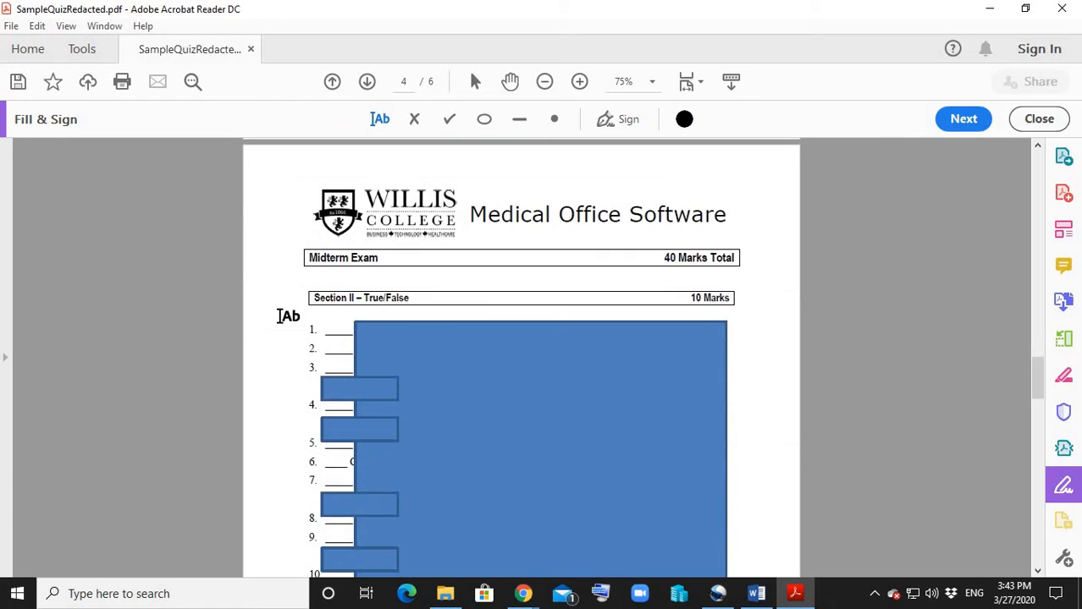
pyautogui.click(341, 329)
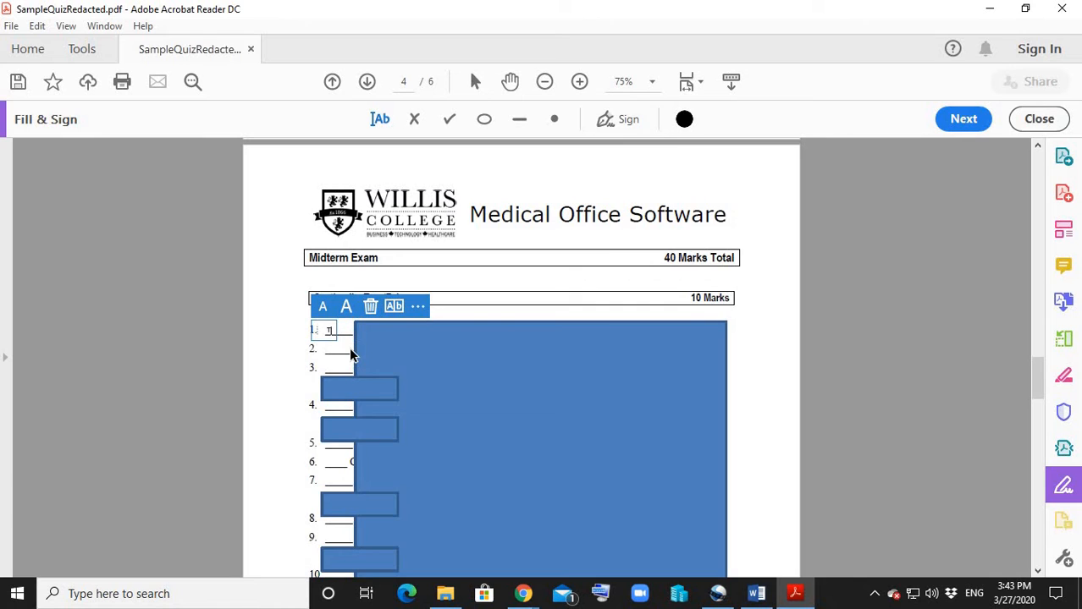
pyautogui.click(336, 351)
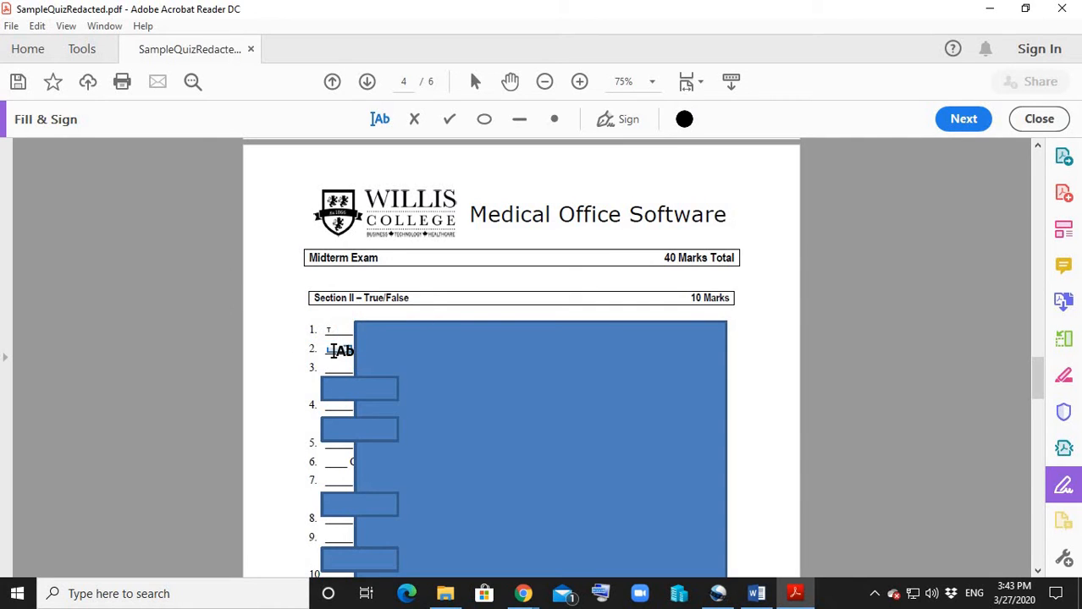
pyautogui.click(335, 351)
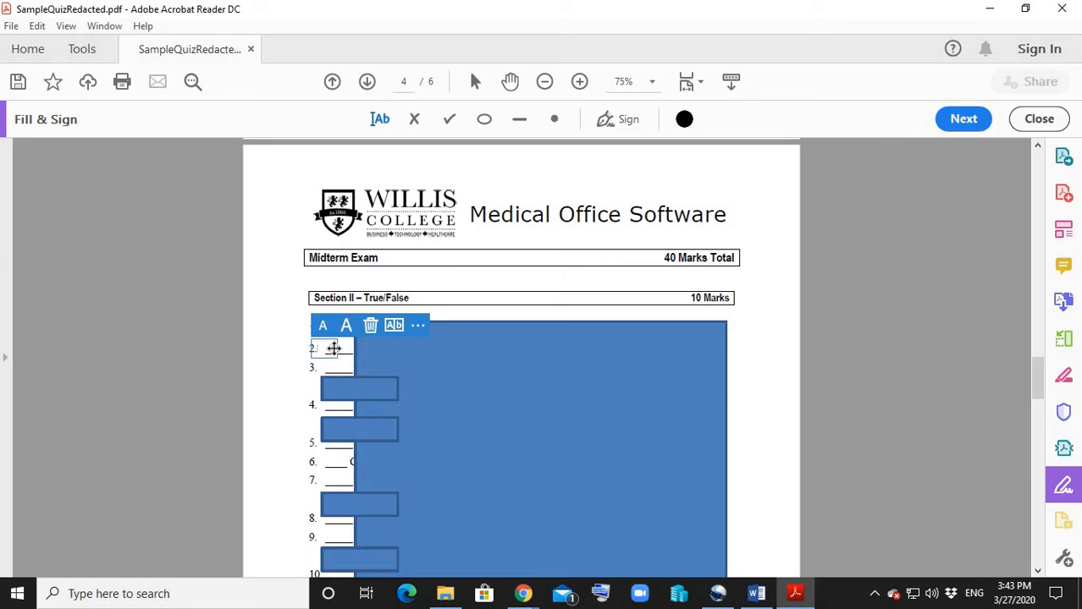
pyautogui.write('false')
pyautogui.click(337, 368)
# Fill the blanks of definitions 1 and 2 in Section III with the term letters a and b.
pyautogui.scroll(-3, 339, 367)
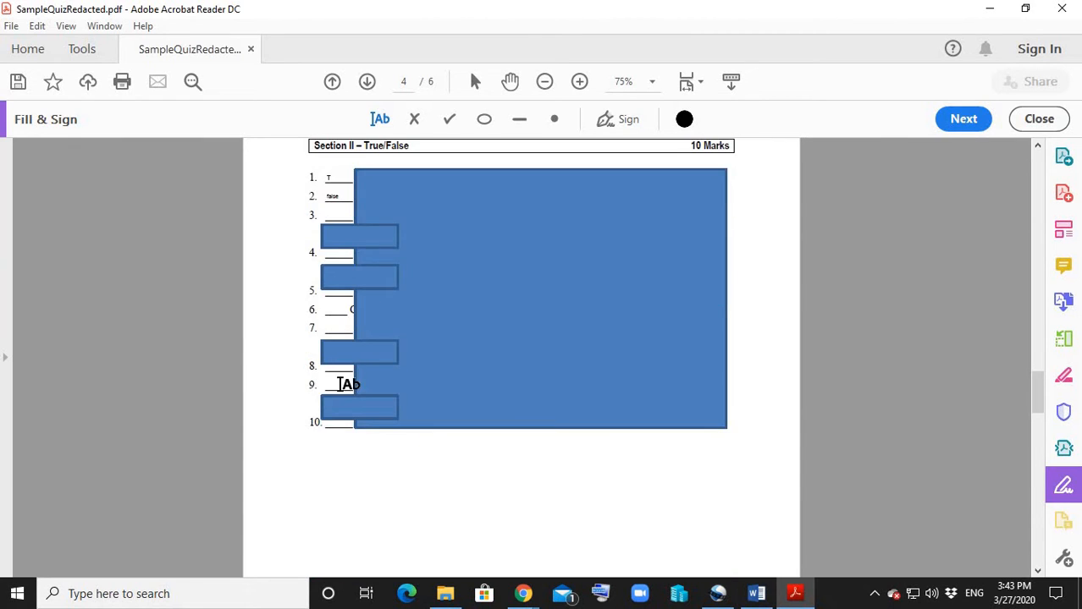
pyautogui.scroll(2, 560, 382)
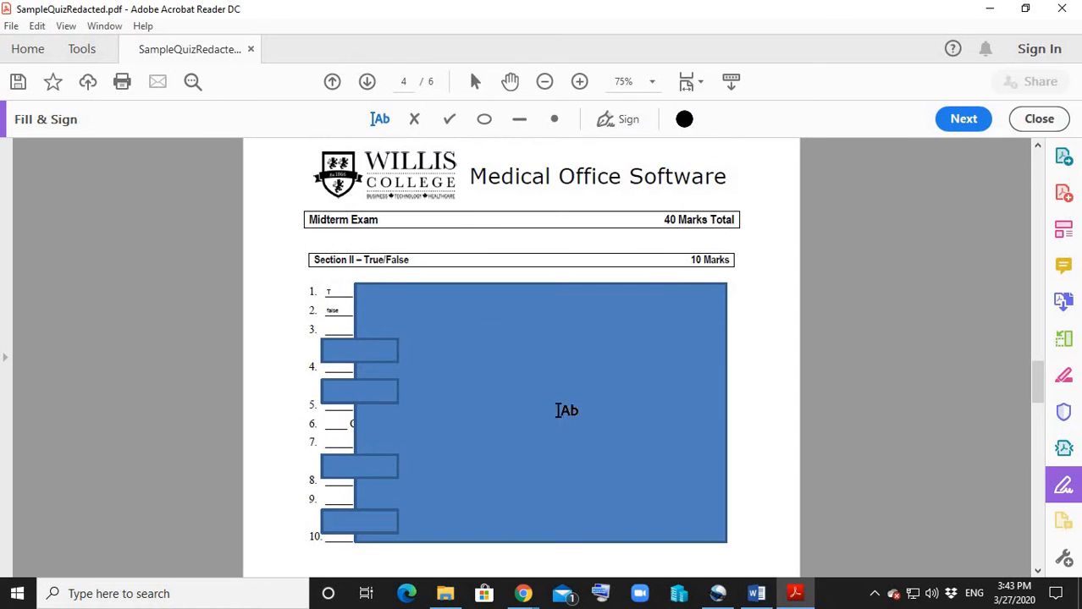
pyautogui.scroll(-3, 575, 383)
pyautogui.scroll(-10, 581, 384)
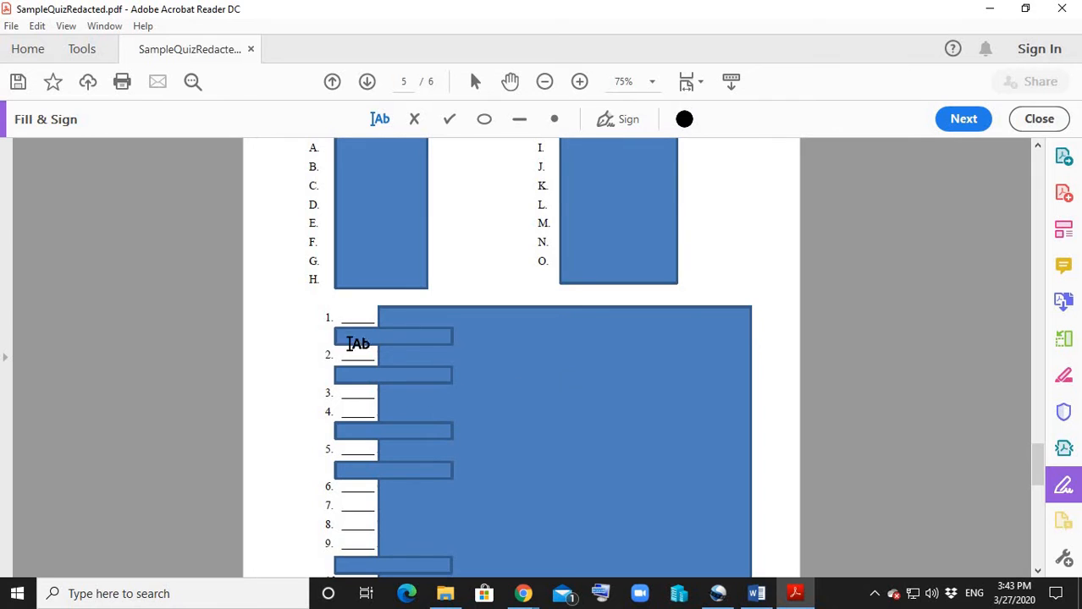
pyautogui.scroll(1, 593, 271)
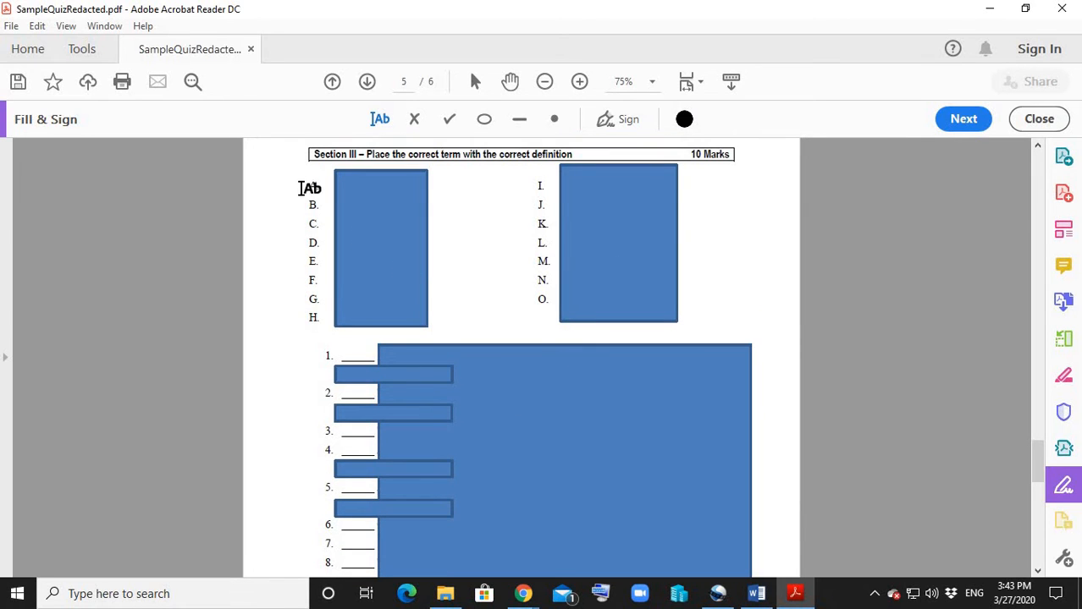
pyautogui.scroll(-2, 635, 457)
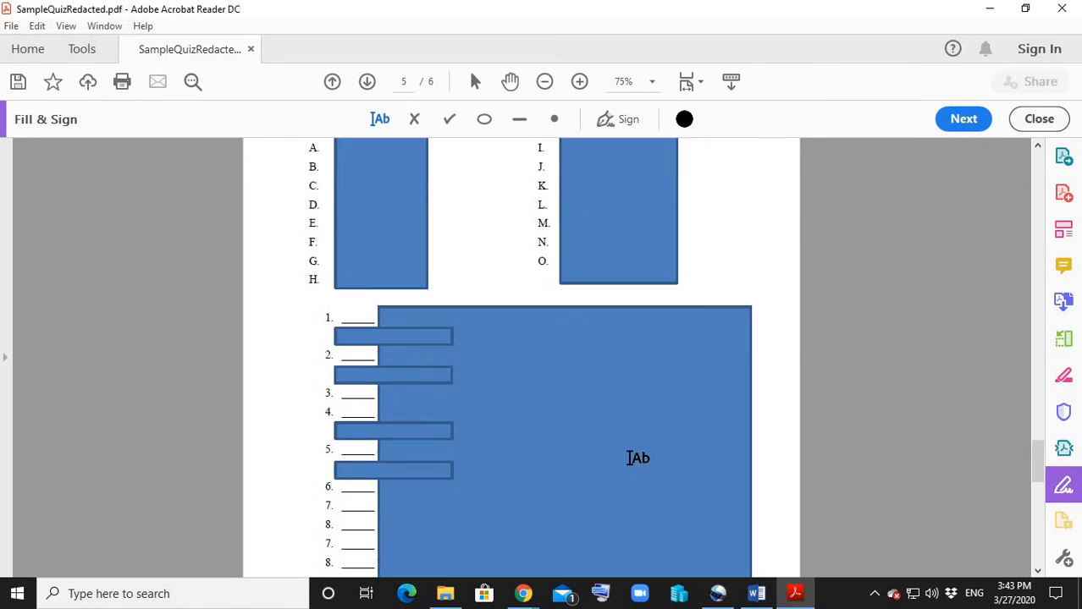
pyautogui.click(338, 280)
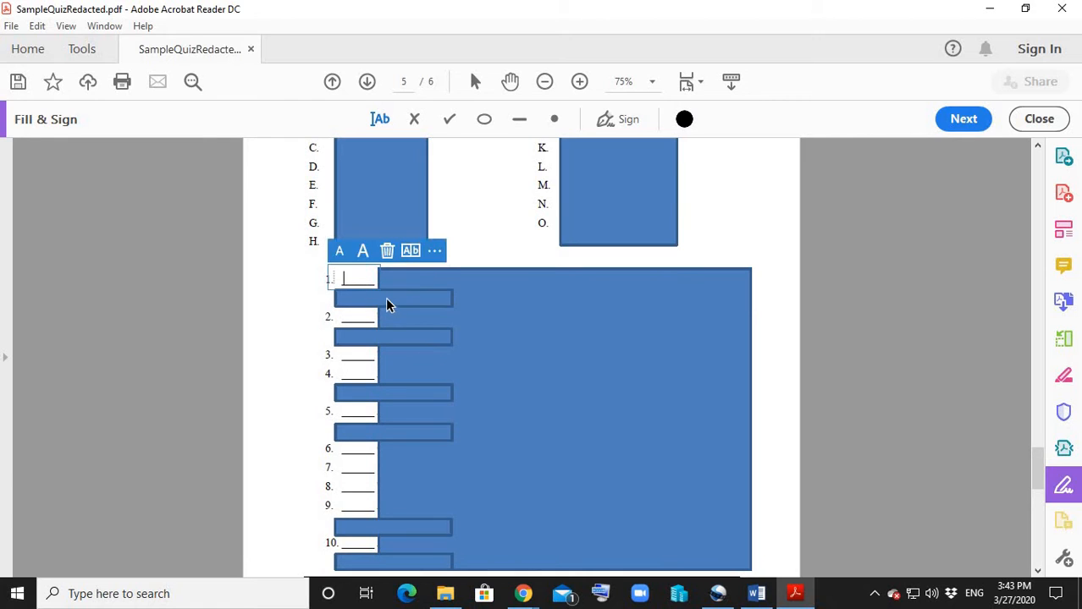
pyautogui.write('a')
pyautogui.click(357, 318)
pyautogui.write('b')
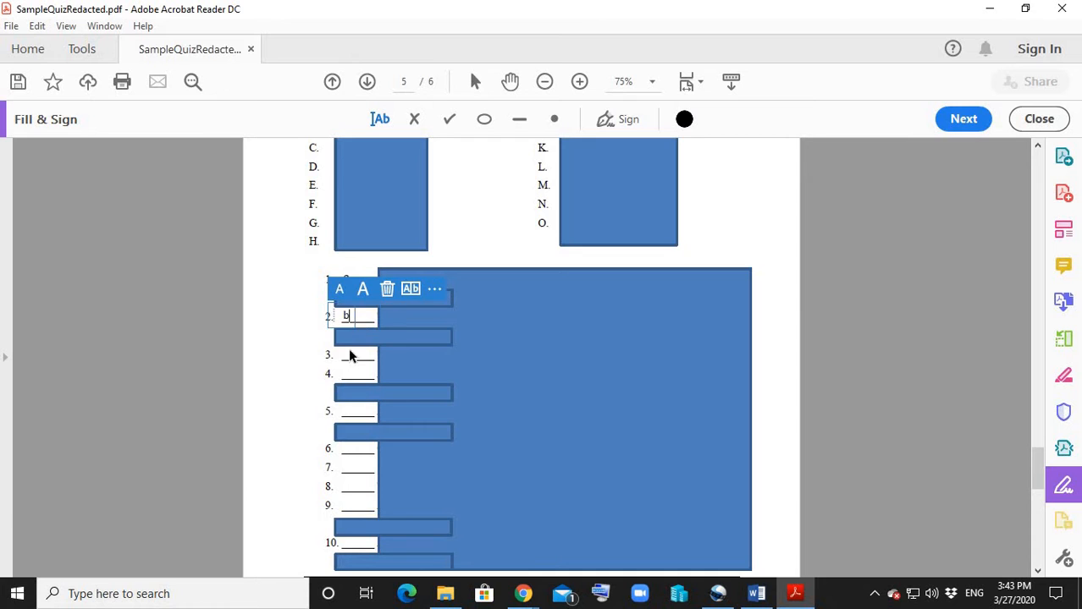
pyautogui.click(352, 356)
# Write "this is line one" on the first answer line of short-answer question 1 in Section IV.
pyautogui.scroll(-12, 375, 364)
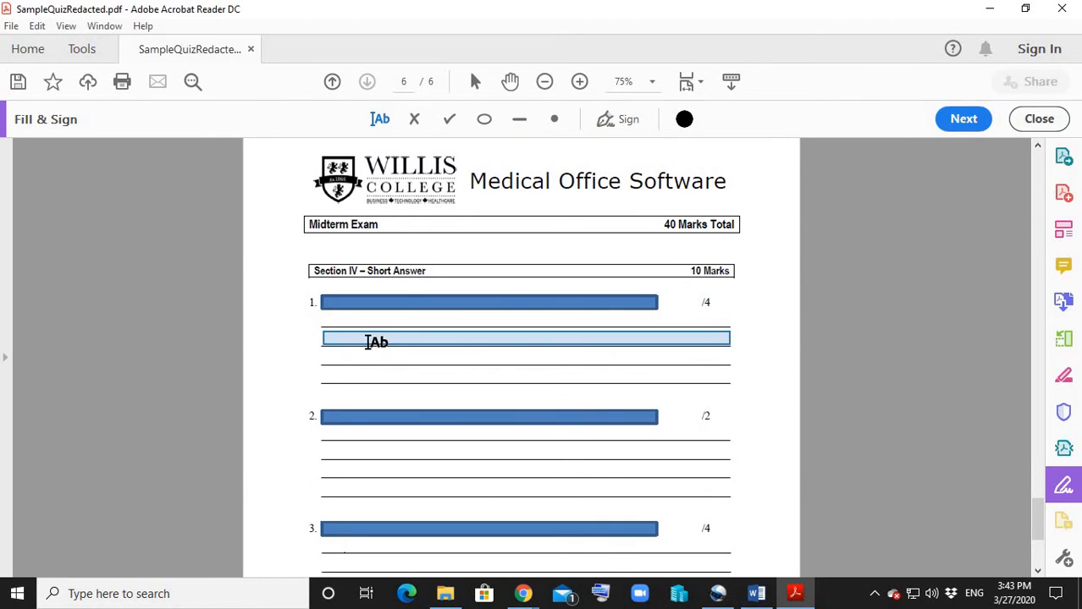
pyautogui.click(367, 342)
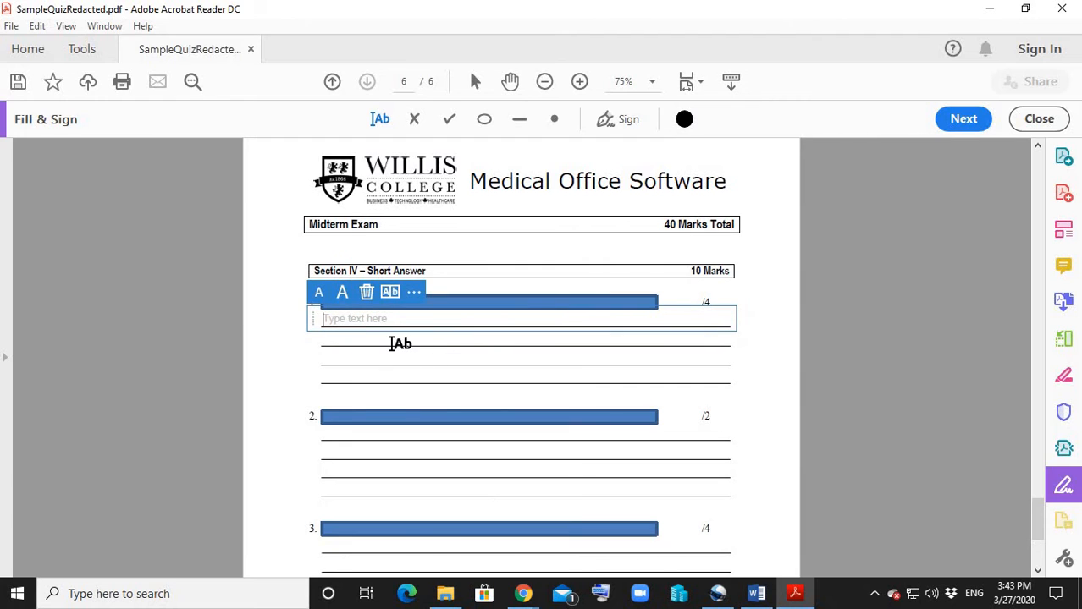
pyautogui.click(391, 344)
pyautogui.click(350, 329)
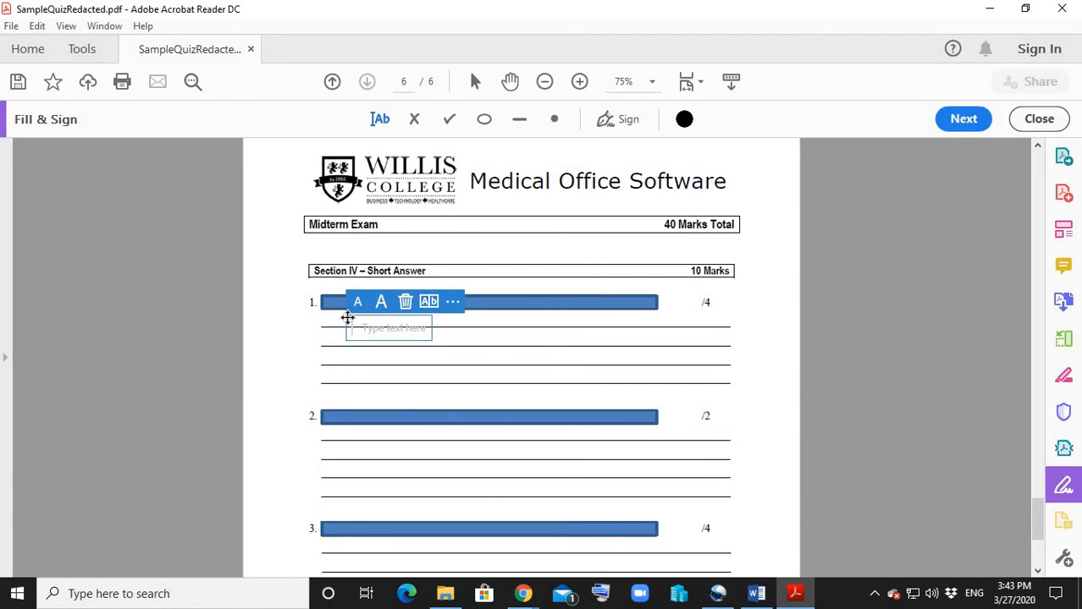
pyautogui.click(343, 321)
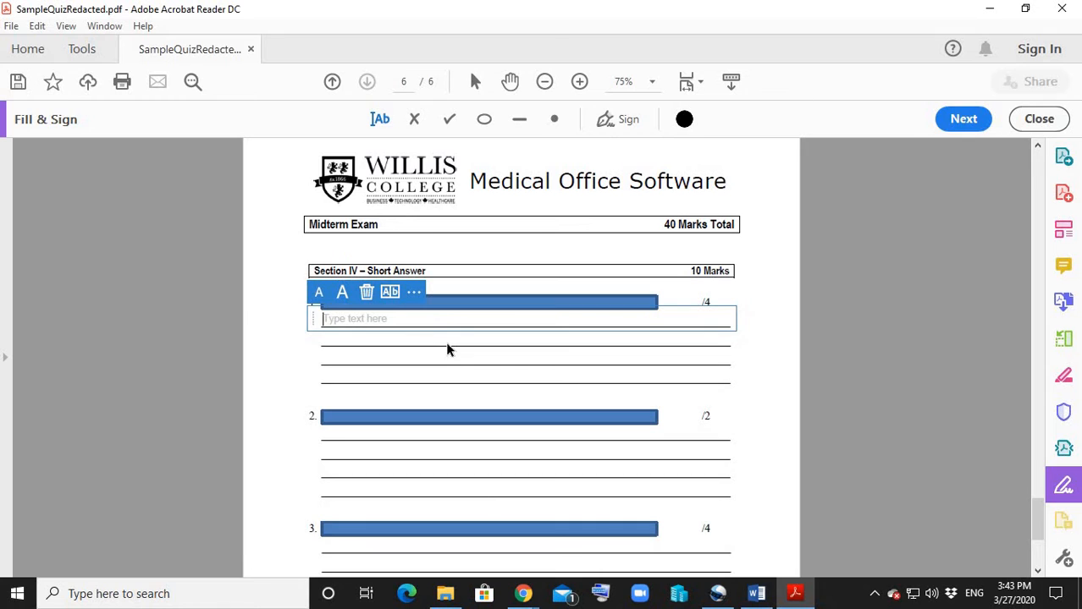
pyautogui.write('this is line one')
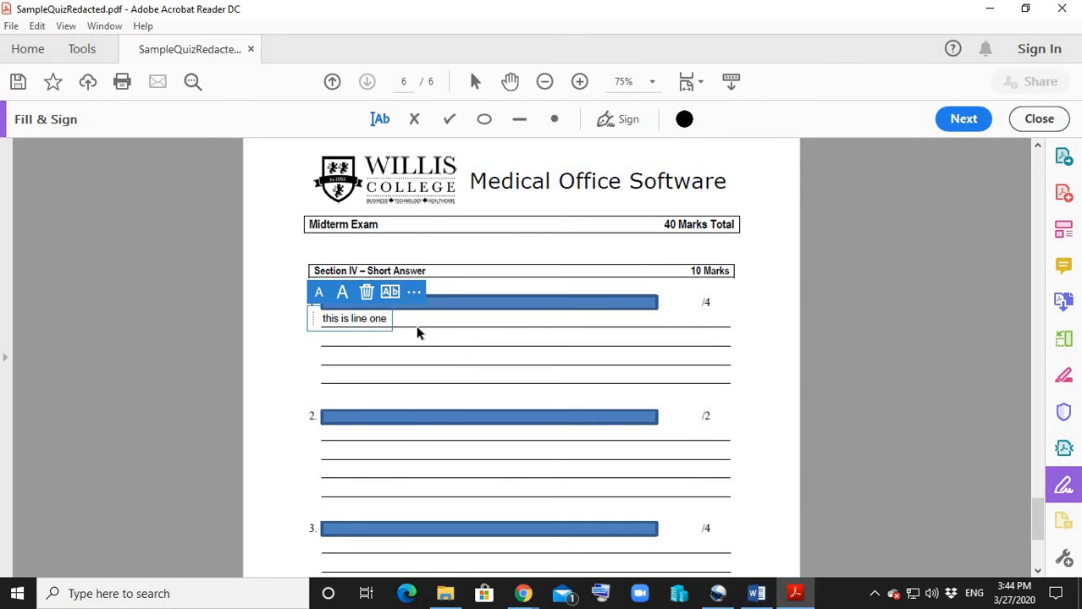
# Write "this is line 2" on the second answer line of short-answer question 1.
pyautogui.click(407, 338)
pyautogui.write('th')
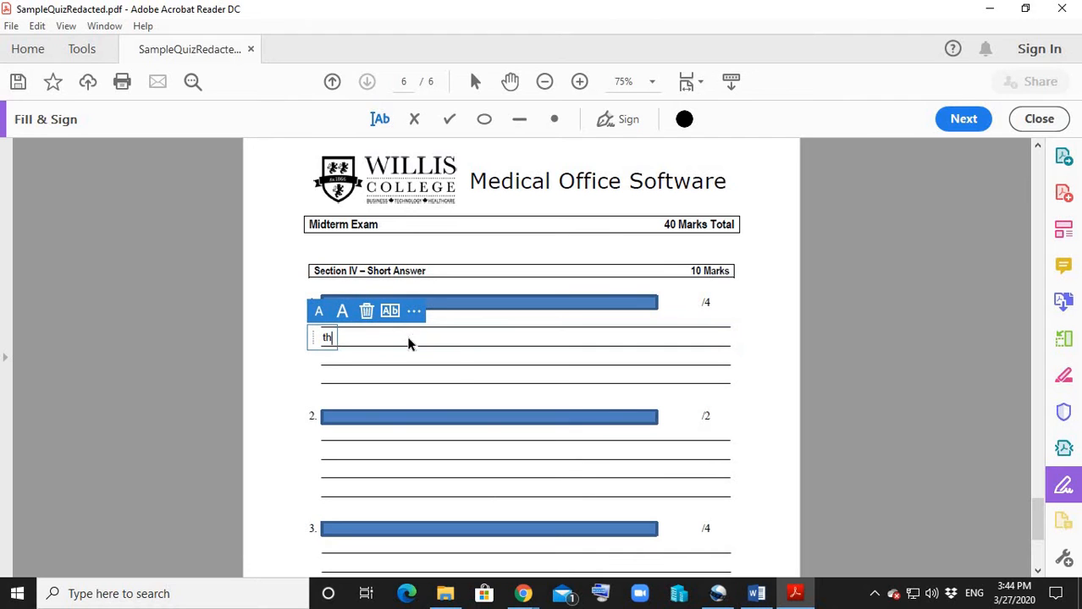
pyautogui.write('is is line 2')
# Save the filled-in quiz to the Desktop folder as a PDF, adding the student's first name after SampleQuizRedacted in the file name.
pyautogui.scroll(-3, 410, 347)
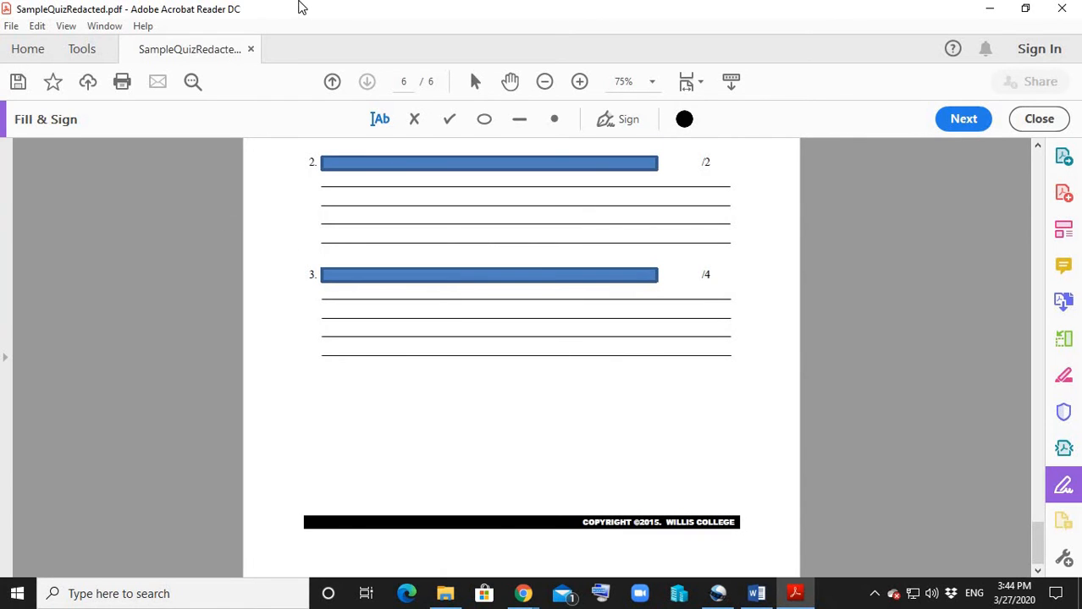
pyautogui.click(18, 84)
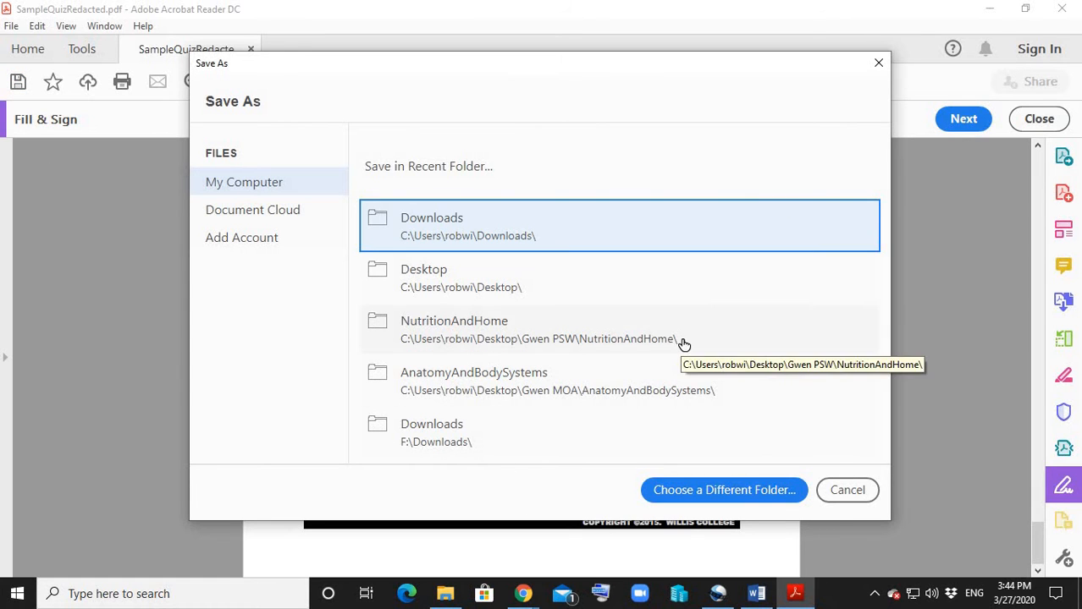
pyautogui.click(471, 283)
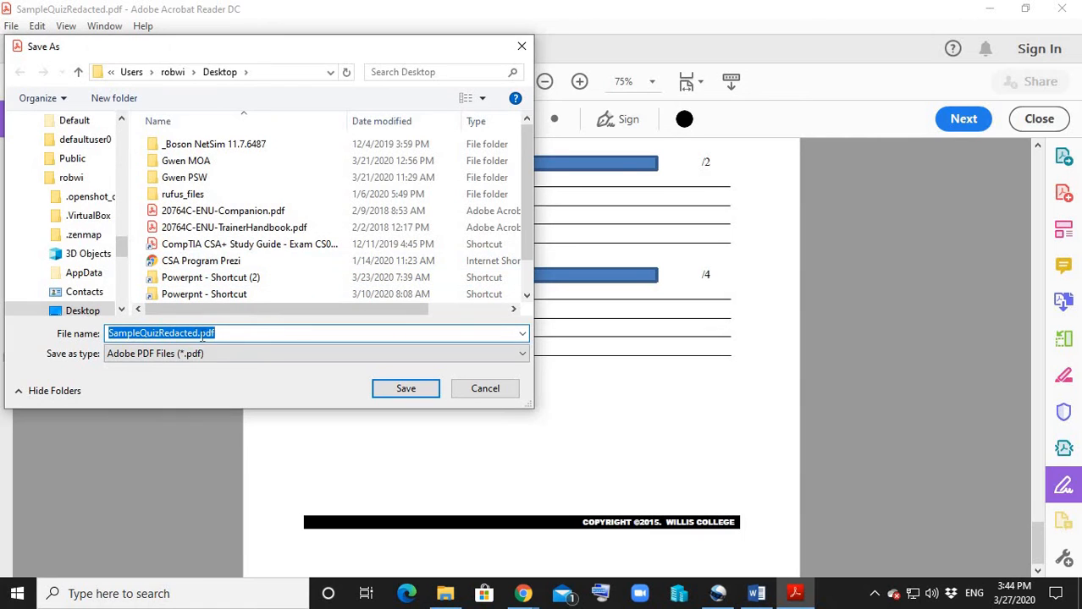
pyautogui.click(198, 334)
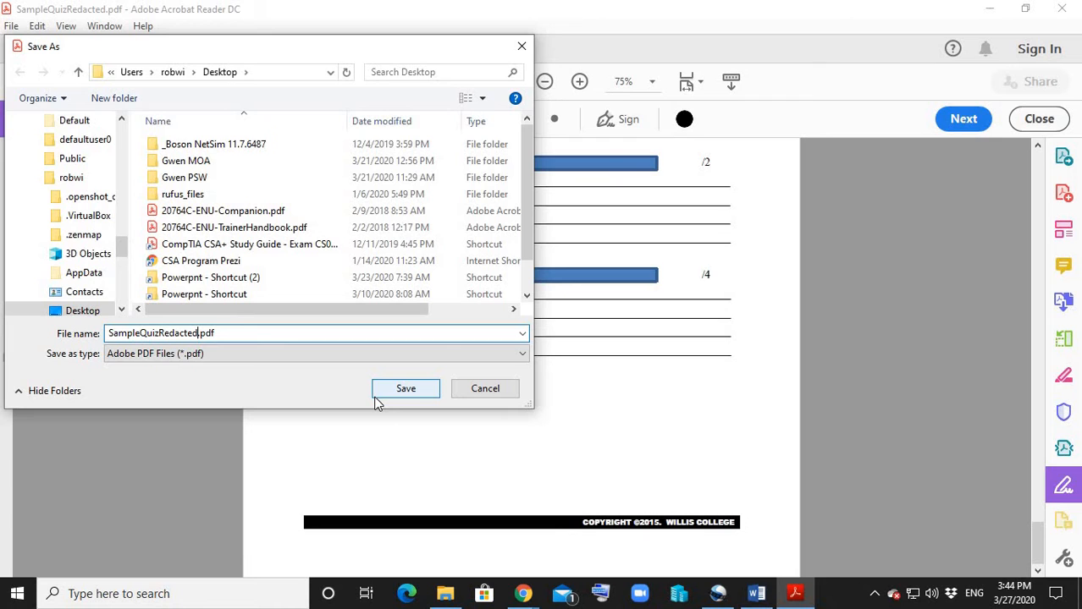
pyautogui.write('Bob')
pyautogui.click(395, 394)
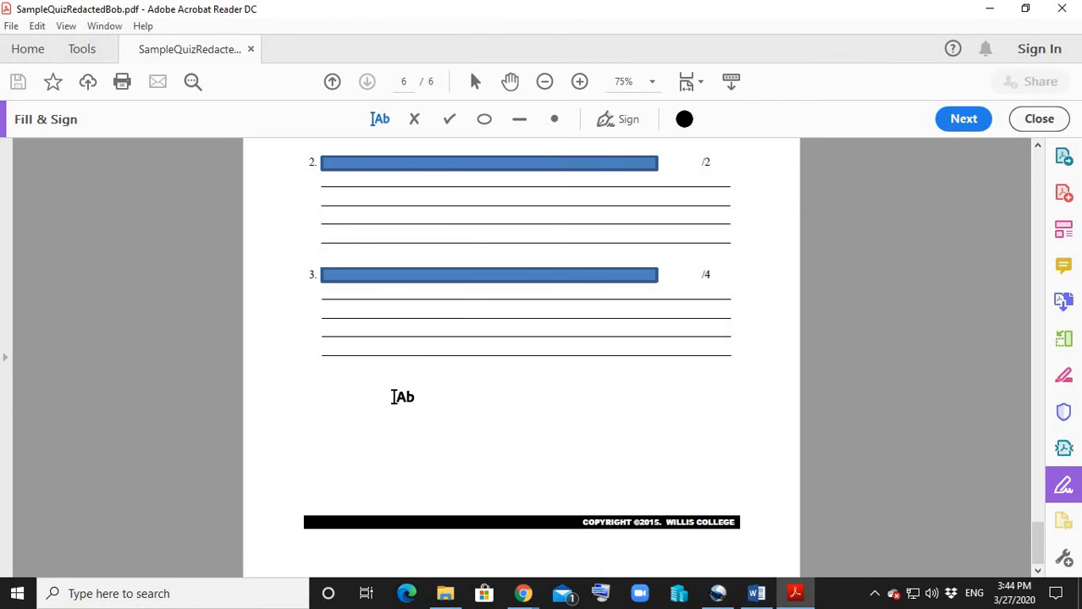
# Open the newly saved copy of the filled-in quiz from the Desktop folder.
pyautogui.scroll(15, 440, 383)
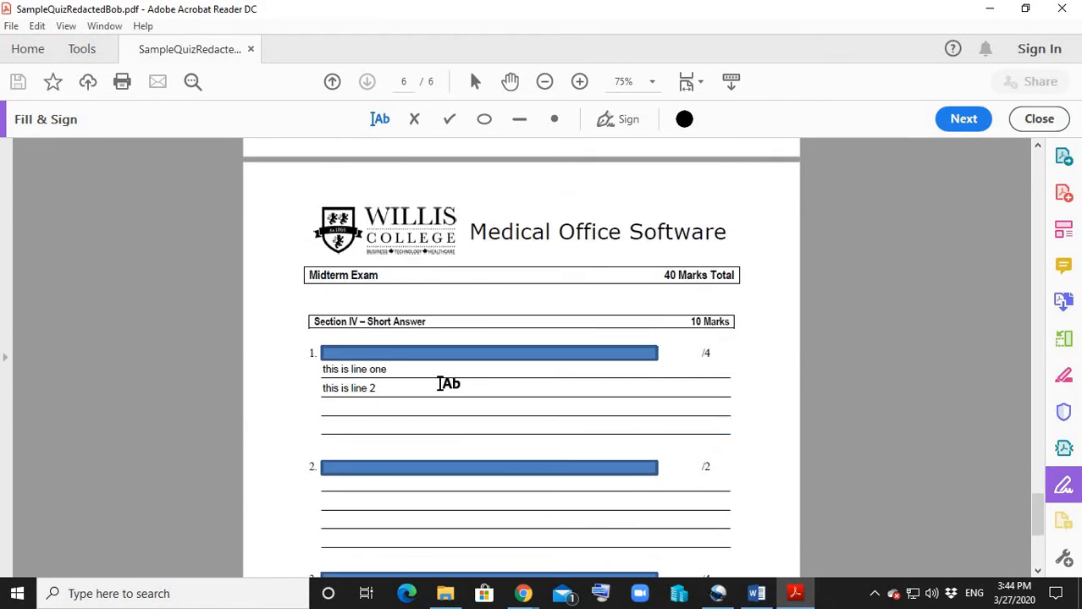
pyautogui.scroll(10, 440, 383)
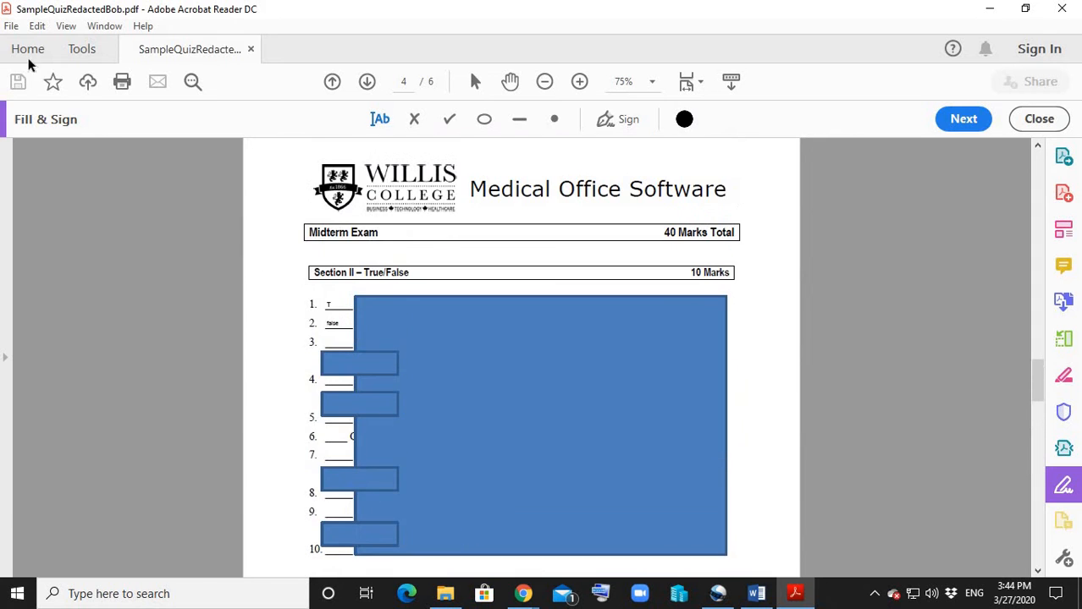
pyautogui.click(11, 26)
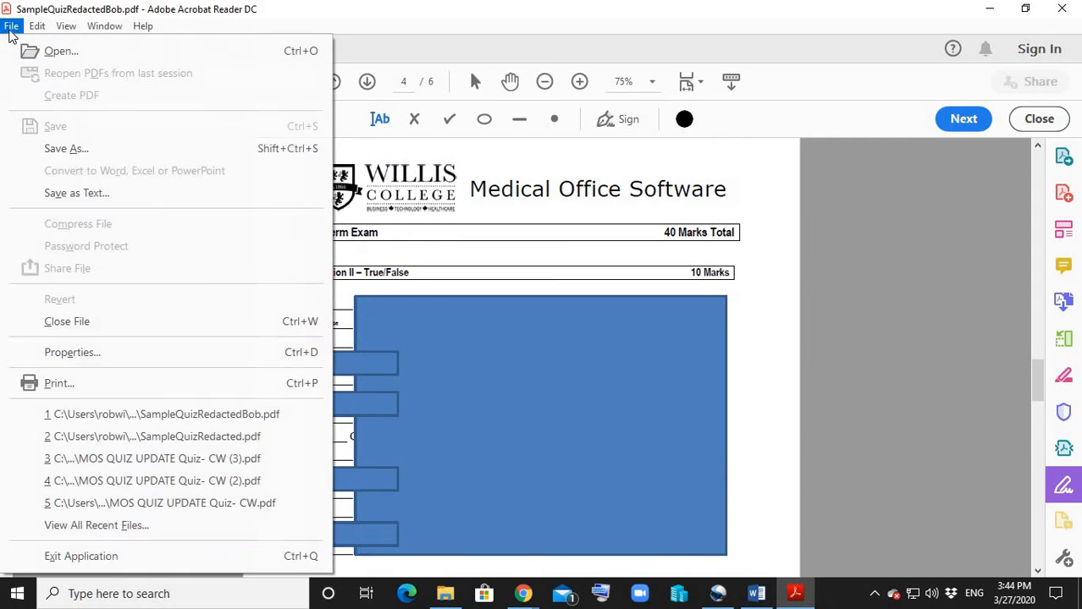
pyautogui.click(50, 53)
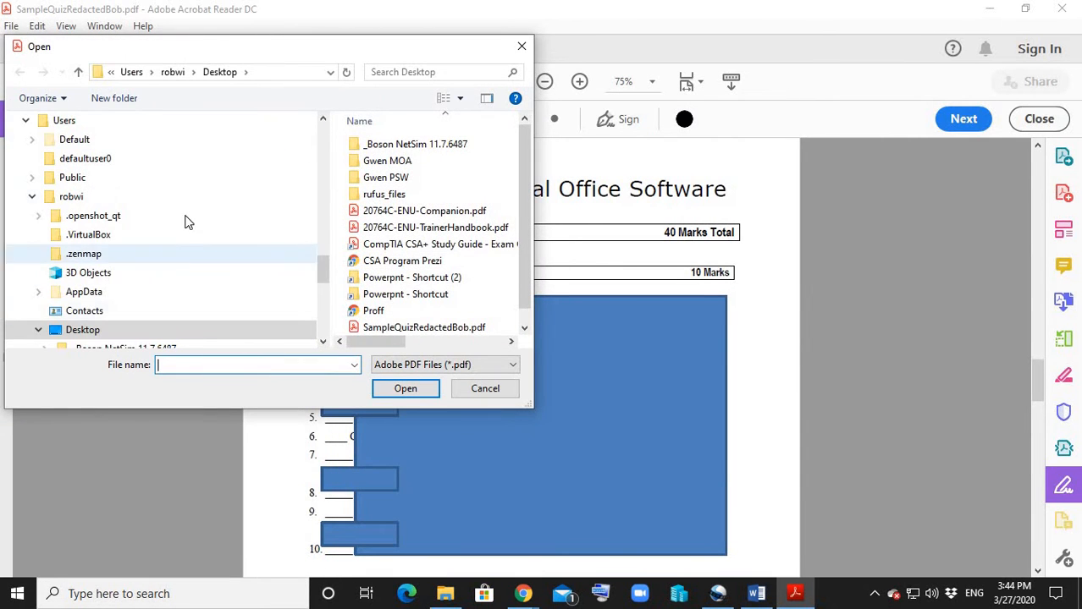
pyautogui.scroll(2, 152, 280)
pyautogui.scroll(5, 152, 280)
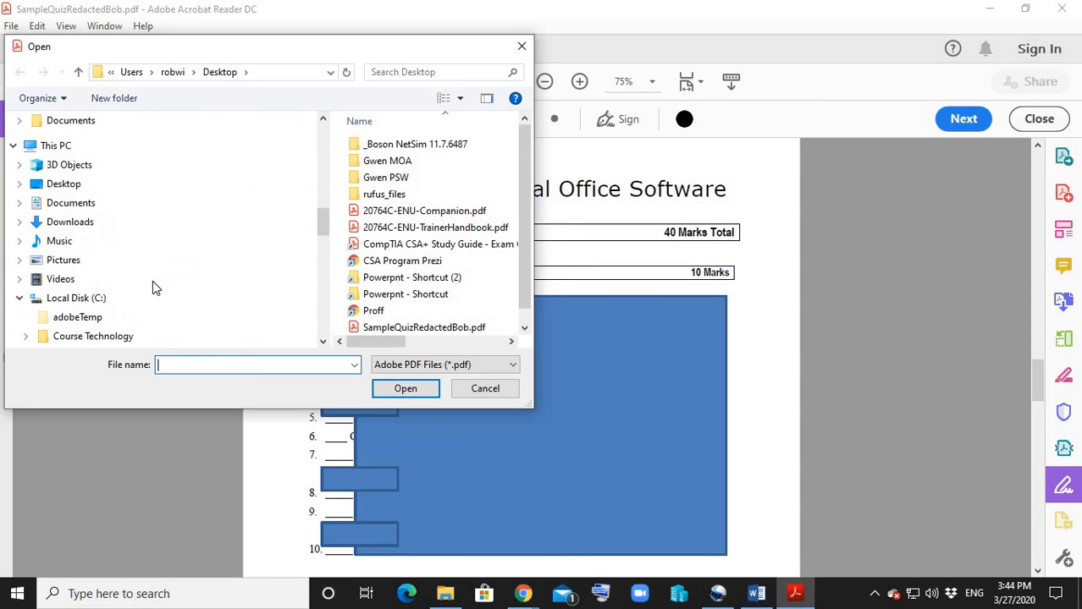
pyautogui.click(59, 187)
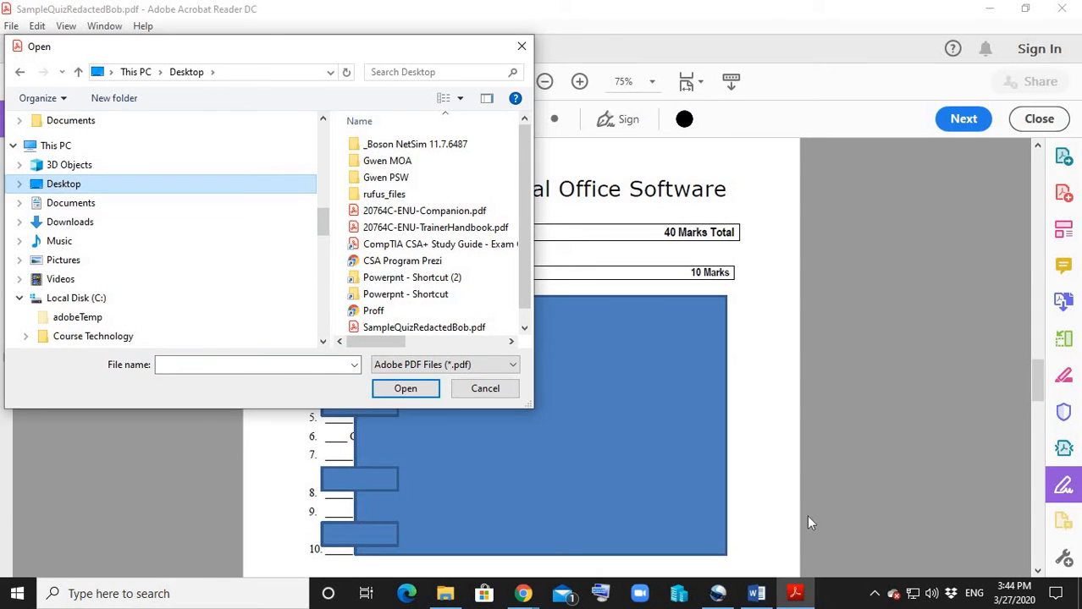
pyautogui.doubleClick(430, 328)
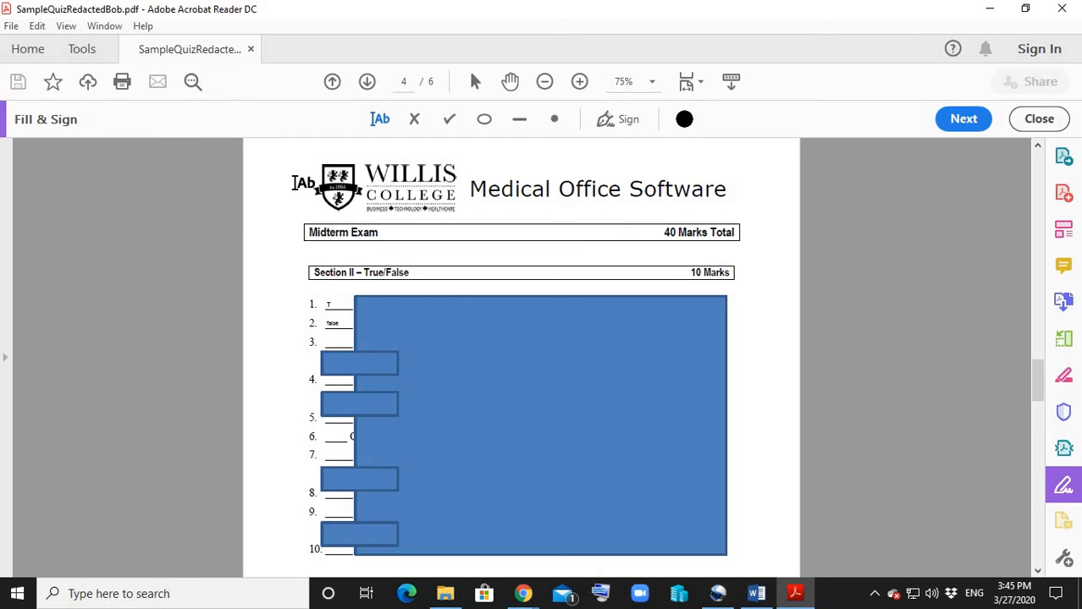
# Inspect the Section II question 2 answer and the multiple-choice pages of the saved quiz, and close the document.
pyautogui.click(339, 322)
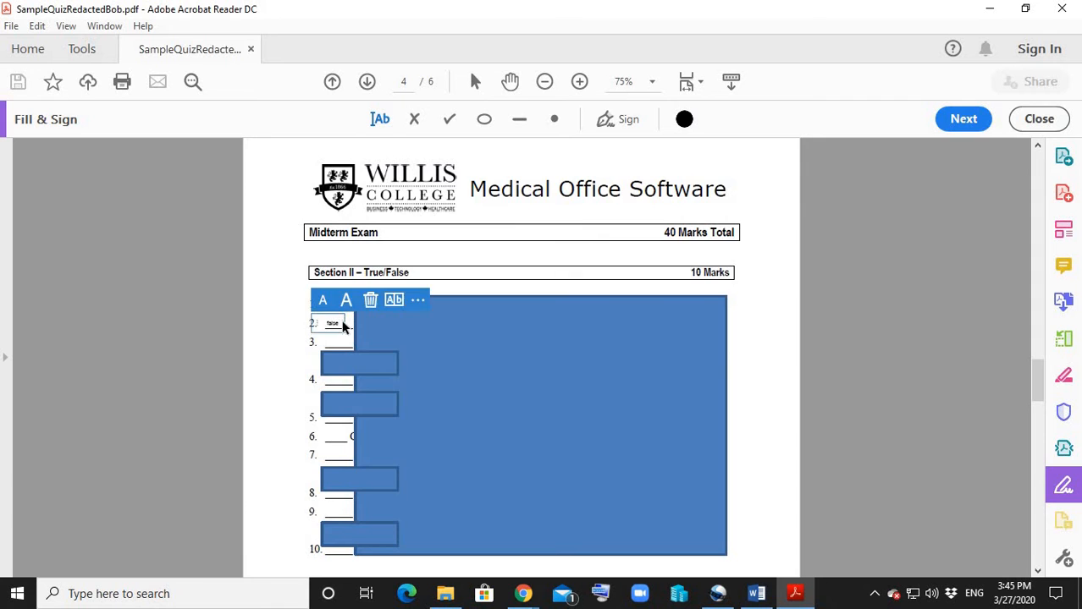
pyautogui.scroll(10, 342, 322)
pyautogui.scroll(5, 351, 325)
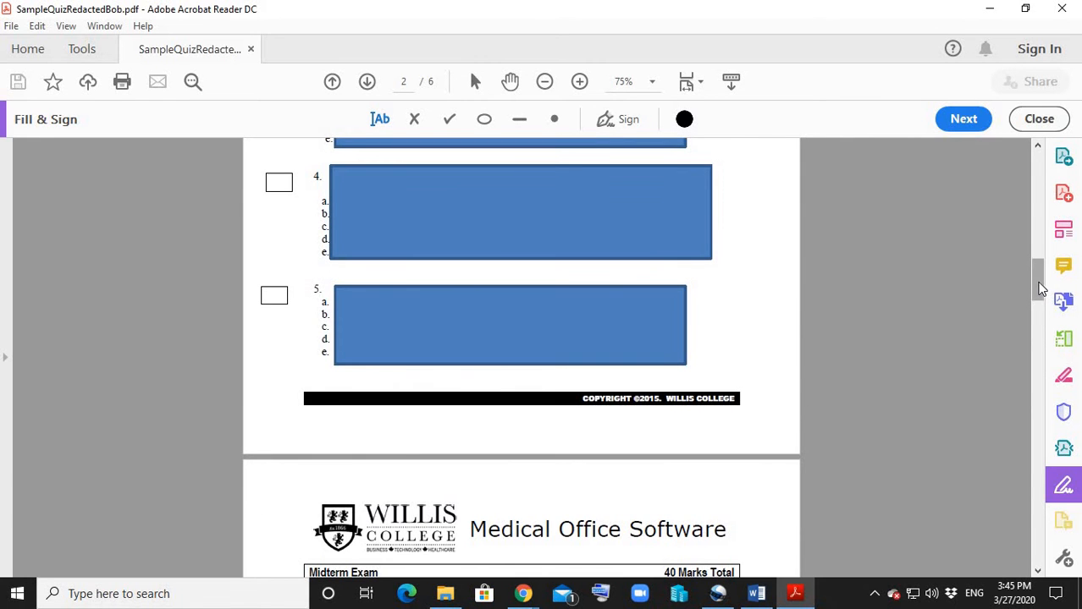
pyautogui.click(1039, 148)
pyautogui.click(1040, 147)
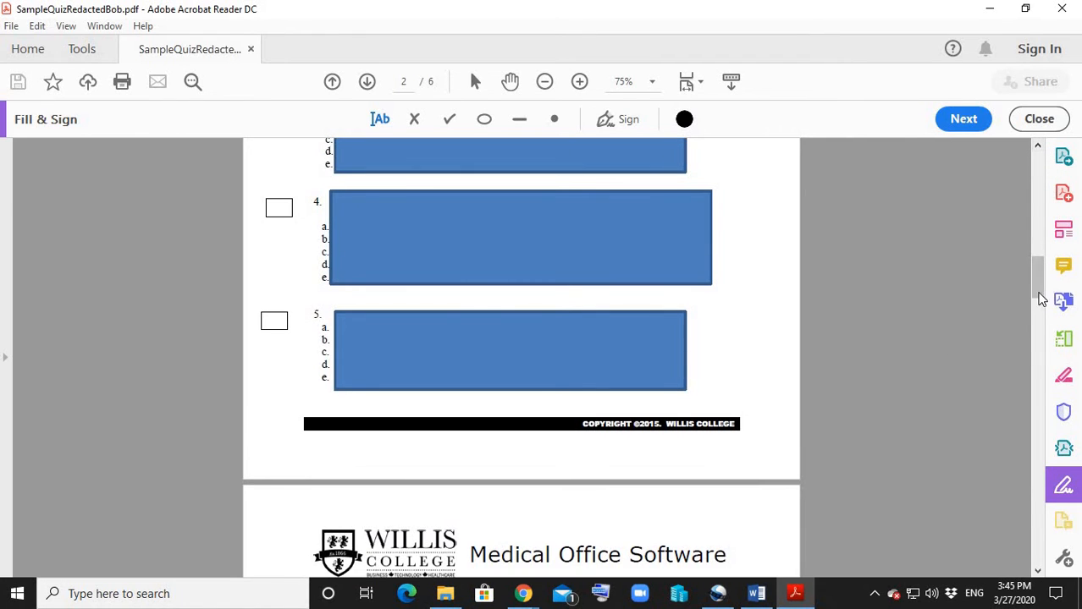
pyautogui.click(1031, 330)
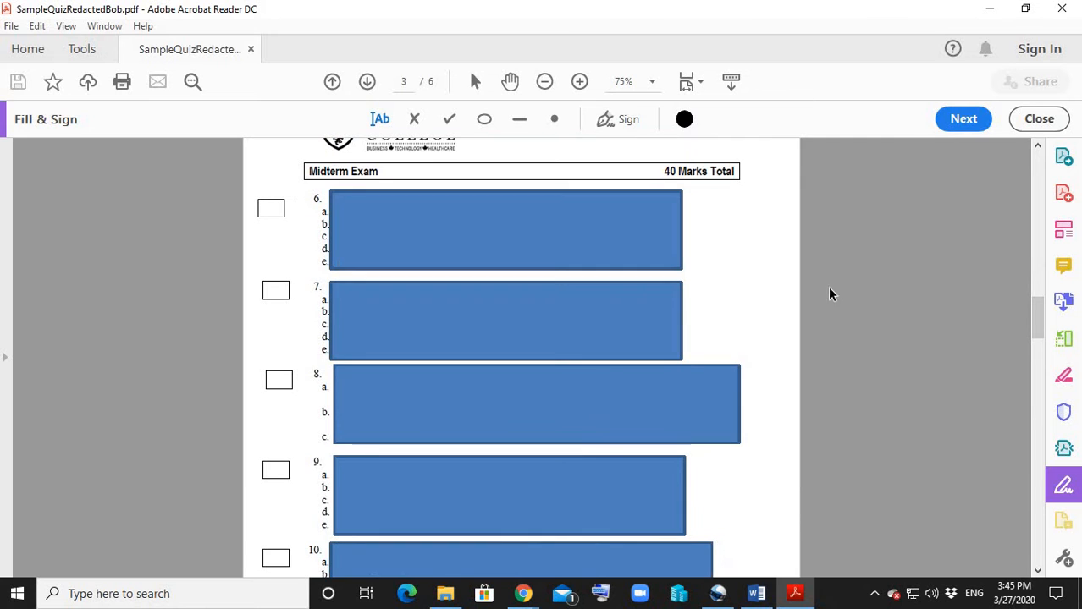
pyautogui.click(1059, 9)
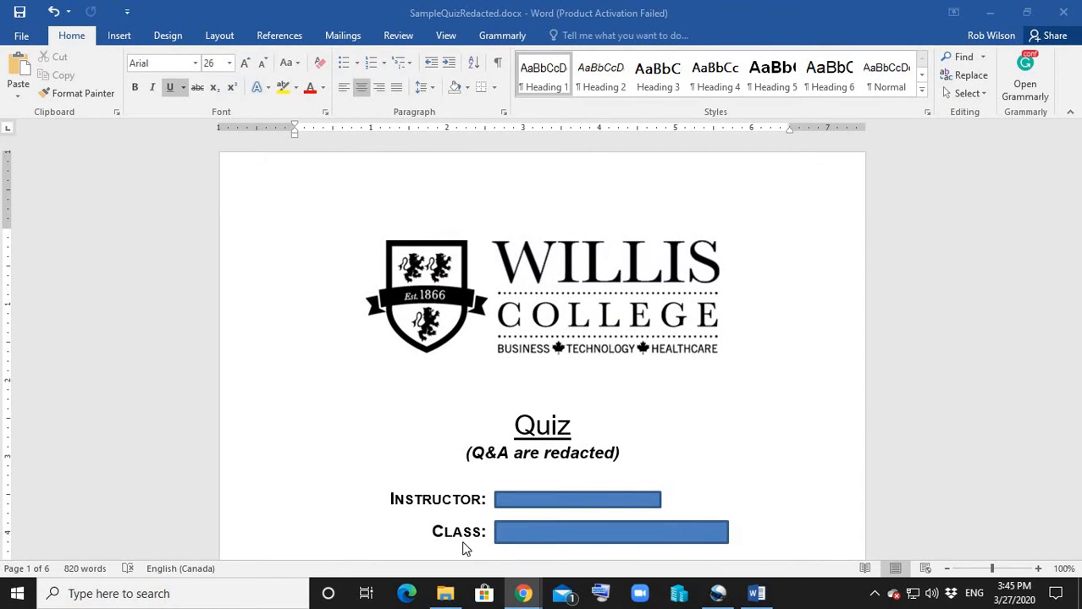
# Switch to File Explorer and sort the Downloads folder by name.
pyautogui.click(446, 595)
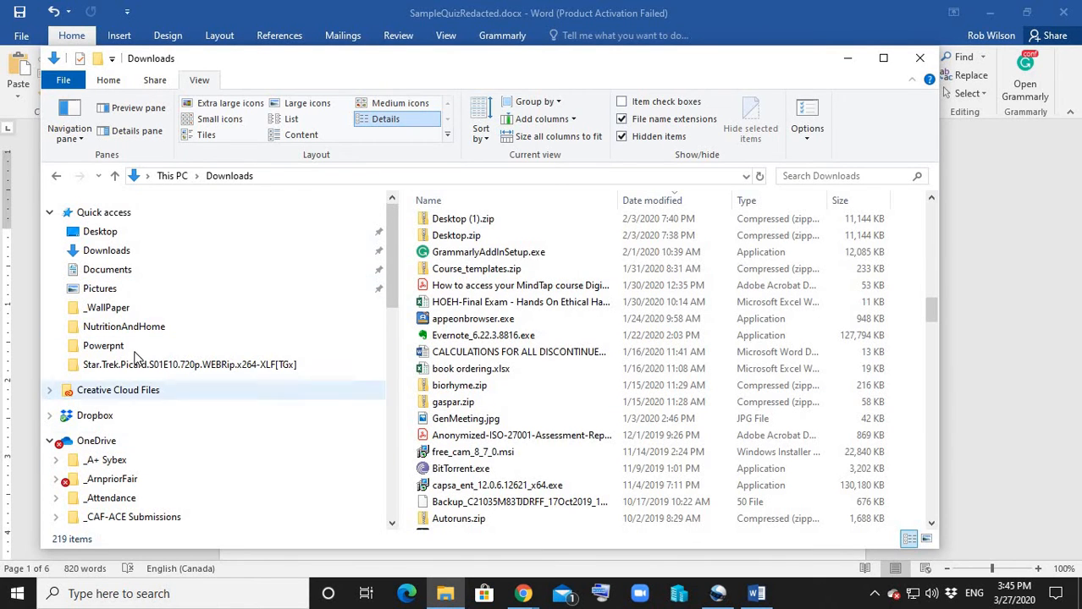
pyautogui.click(106, 251)
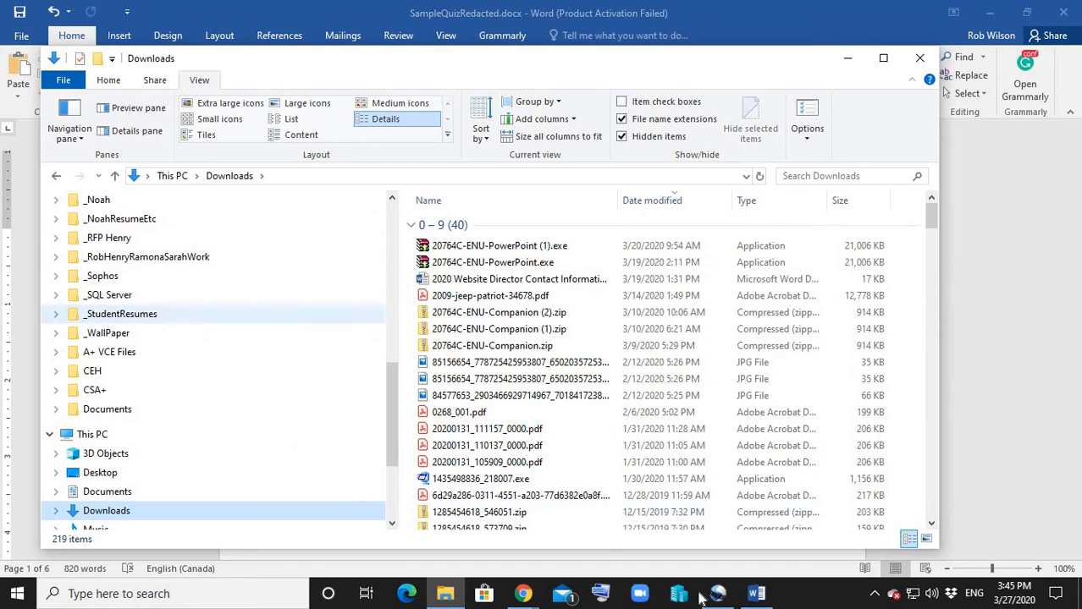
pyautogui.click(637, 201)
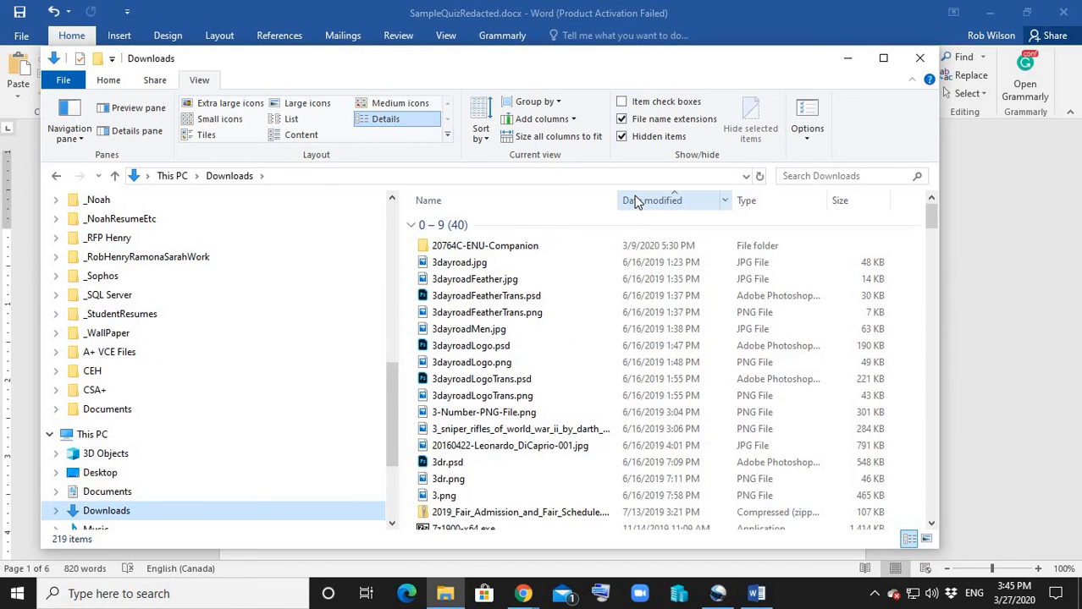
pyautogui.click(638, 201)
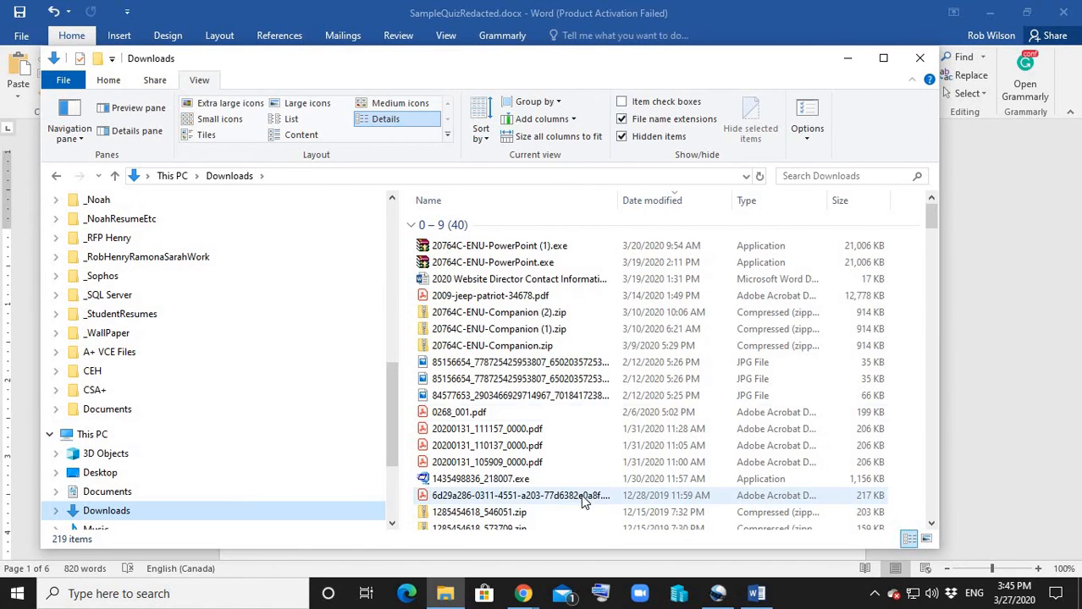
pyautogui.click(481, 203)
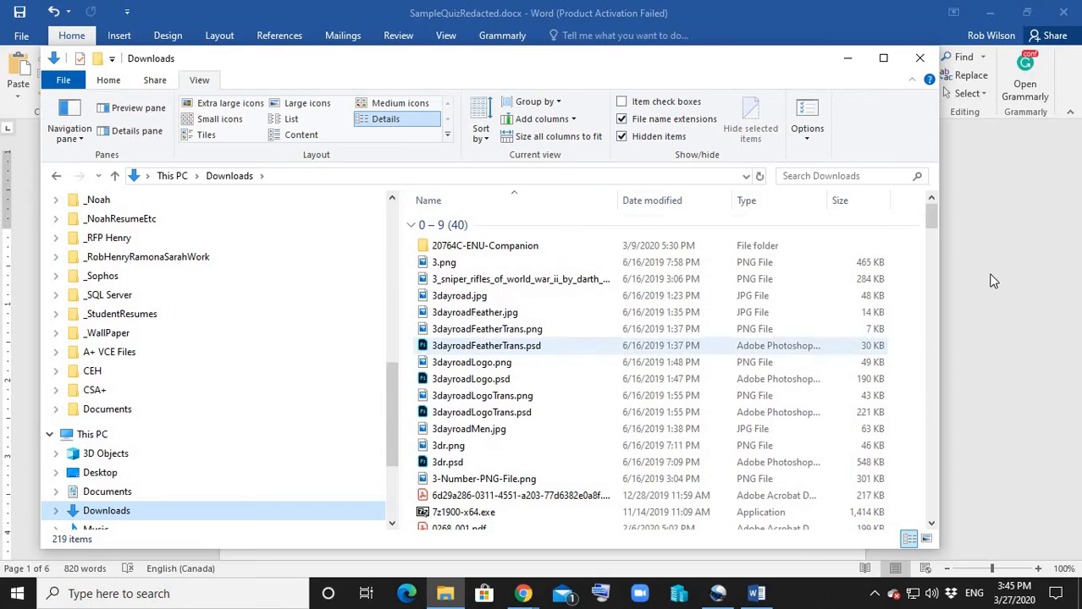
# Open the original SampleQuizRedacted.pdf from the Downloads folder and maximize its window.
pyautogui.moveTo(931, 224); pyautogui.dragTo(953, 458)
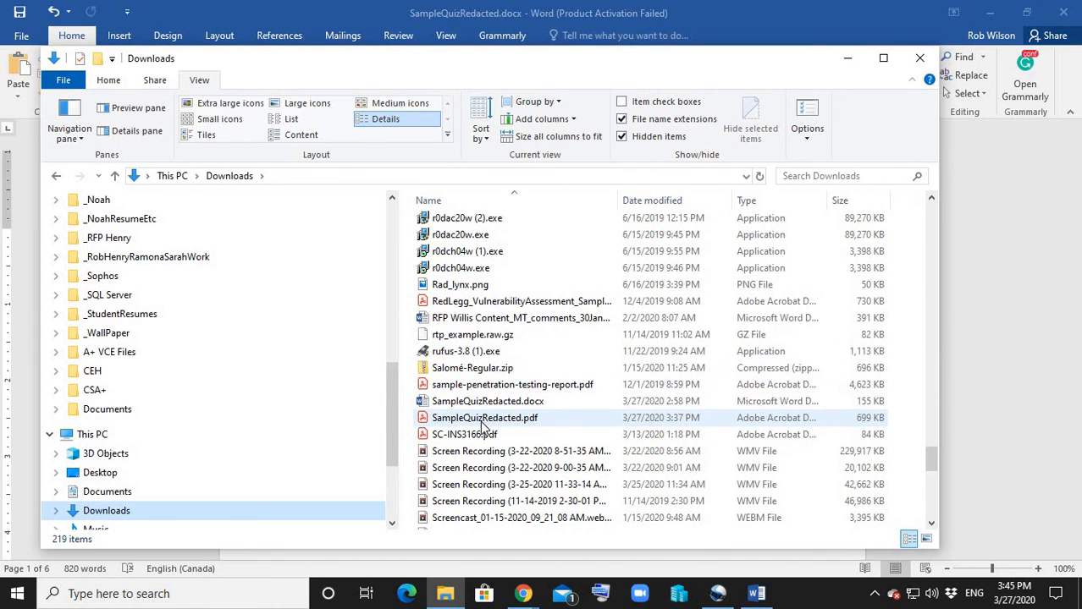
pyautogui.doubleClick(468, 418)
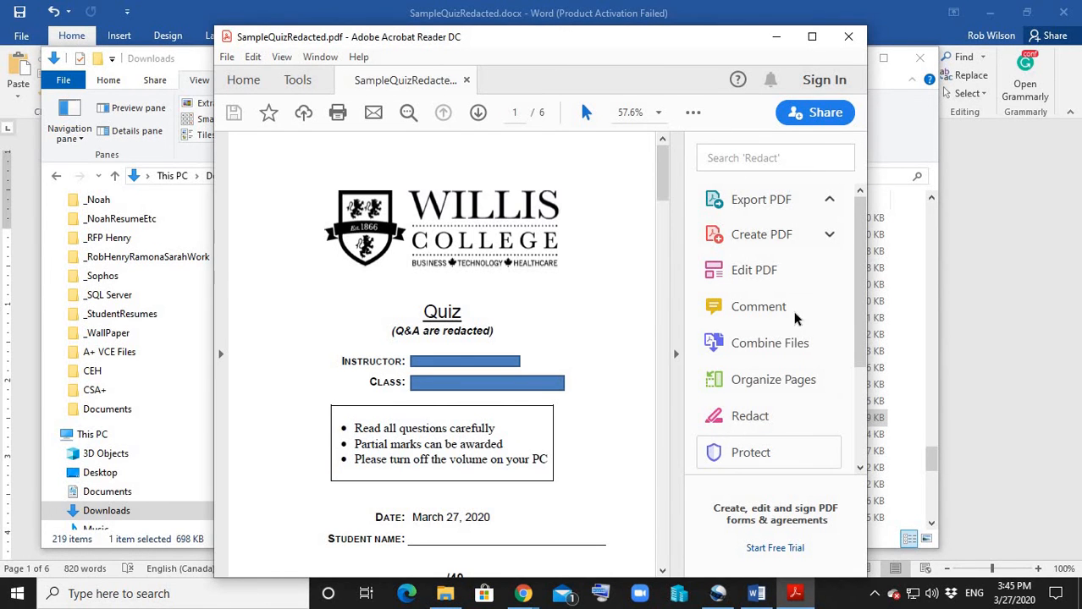
pyautogui.click(812, 37)
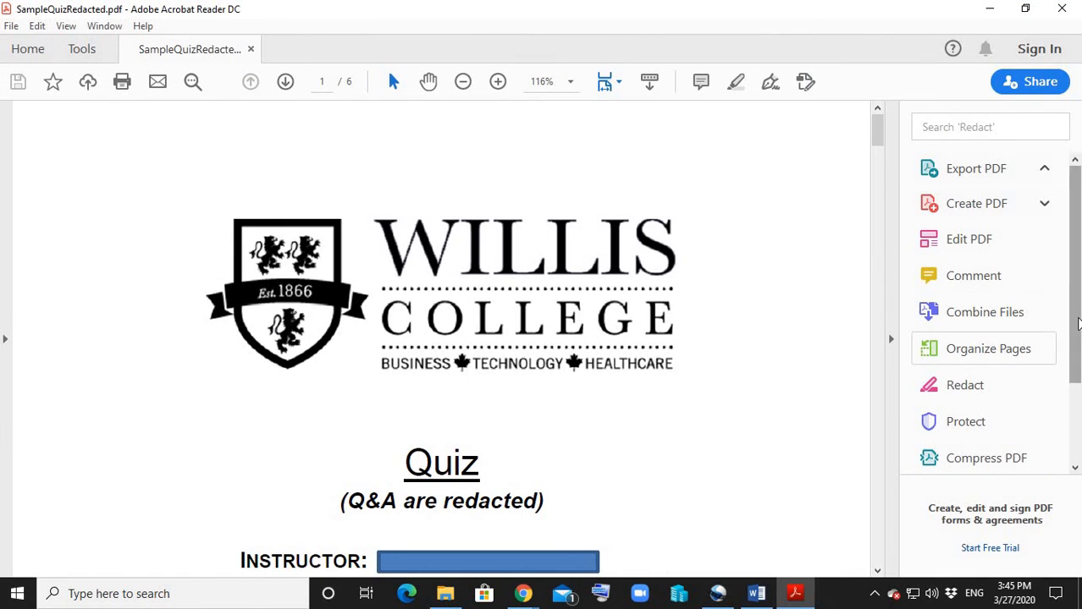
# Start Fill & Sign on the quiz, choosing to fill and sign it yourself.
pyautogui.moveTo(1074, 298); pyautogui.dragTo(1075, 465)
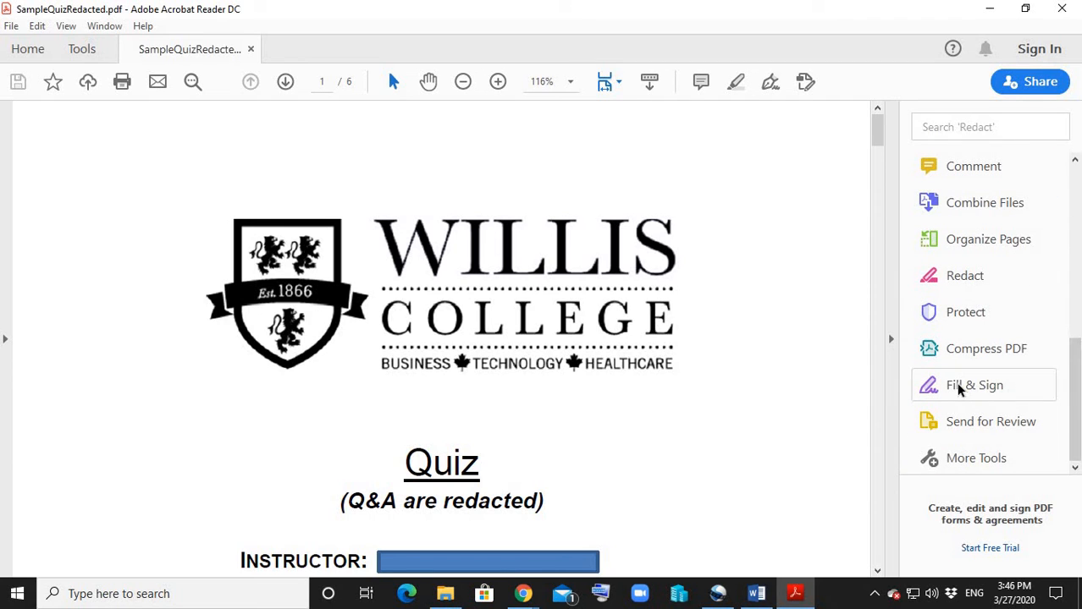
pyautogui.scroll(3, 959, 388)
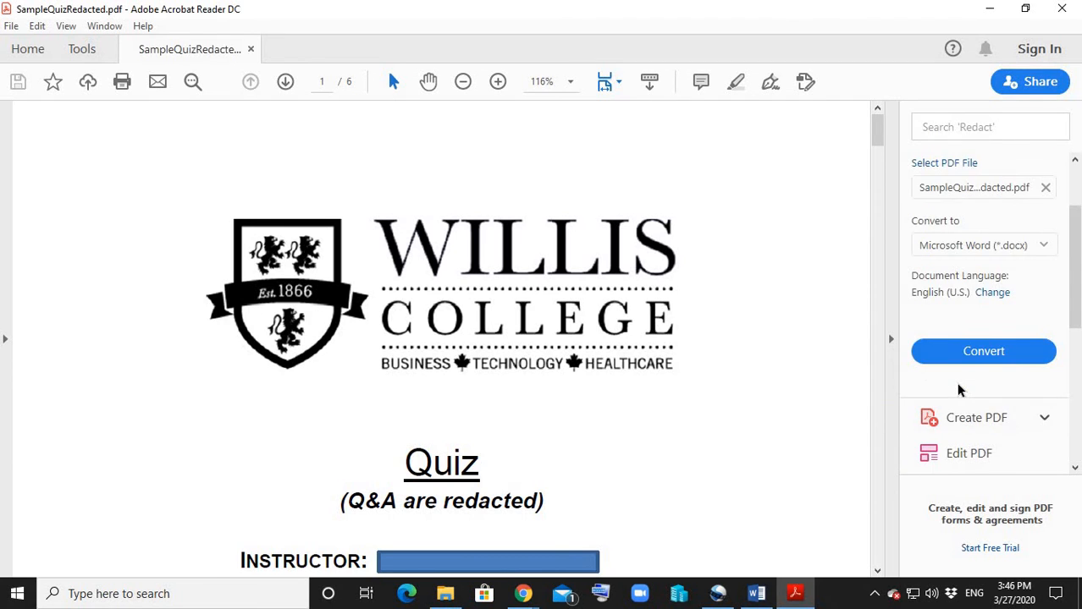
pyautogui.scroll(-1, 1080, 412)
pyautogui.scroll(-5, 1080, 412)
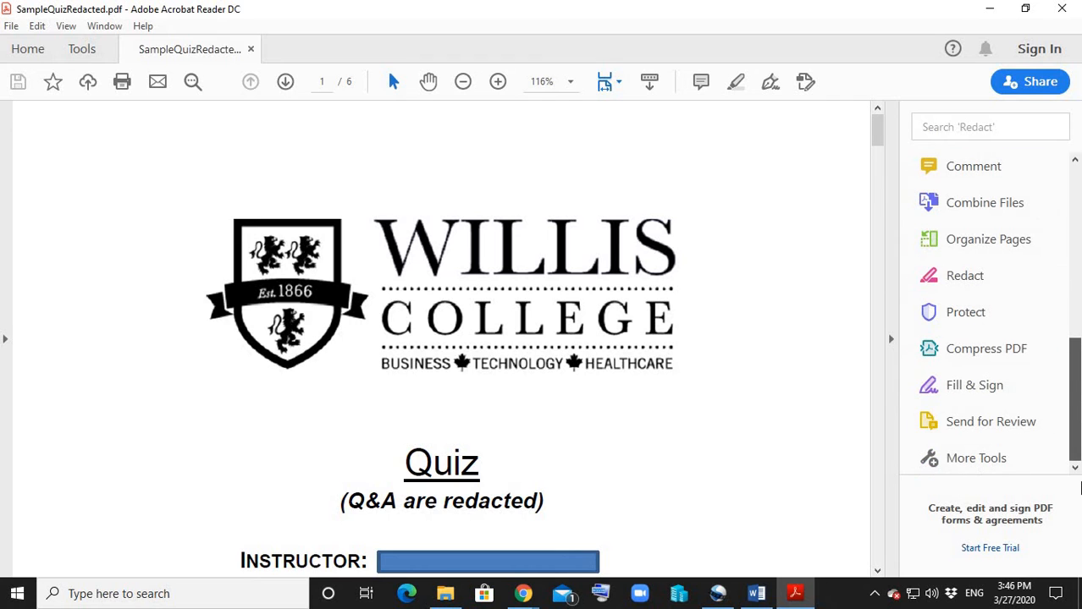
pyautogui.click(912, 389)
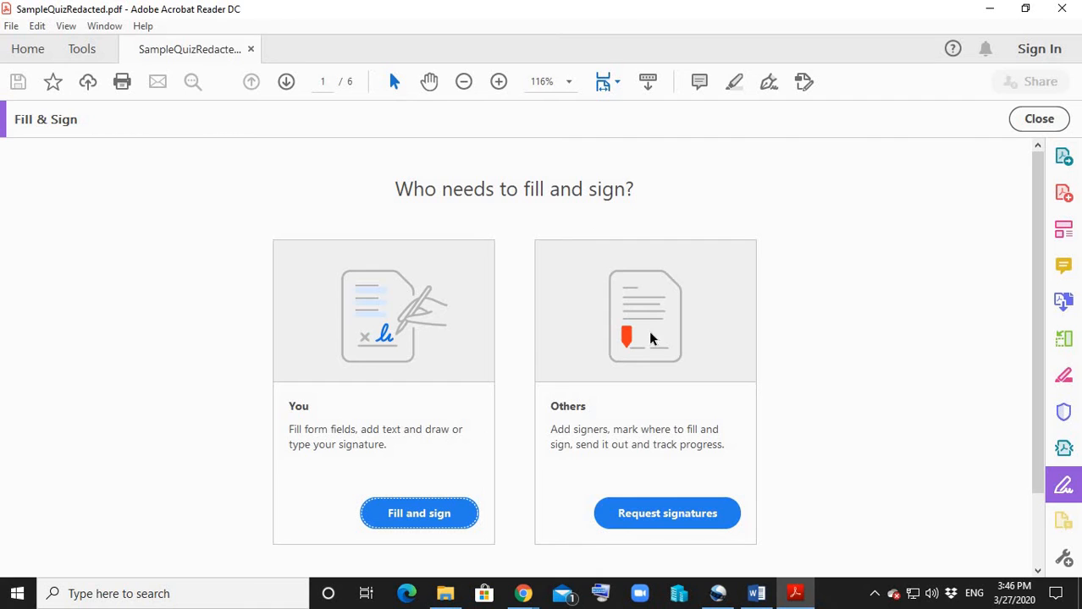
pyautogui.click(408, 513)
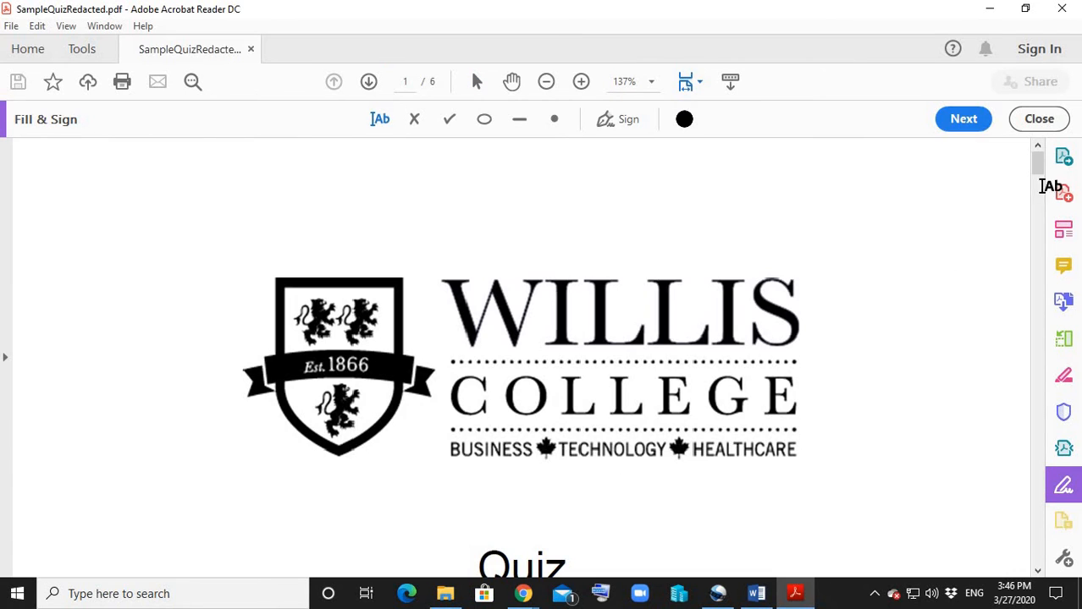
# Zoom the quiz out to 75% and place an empty text field in the answer box of Section I question 1.
pyautogui.moveTo(1040, 170); pyautogui.dragTo(1033, 233)
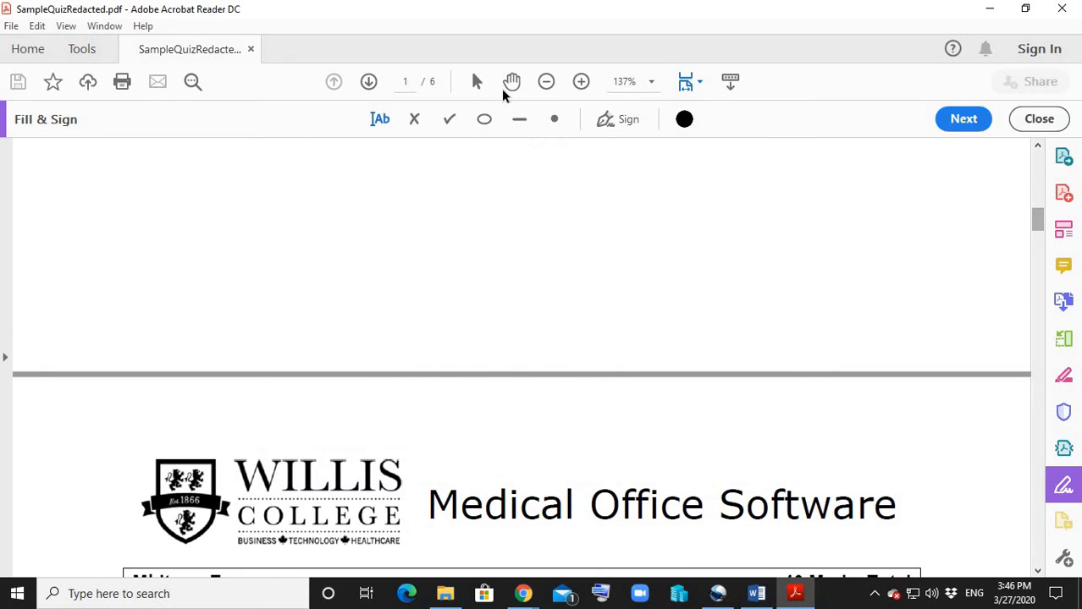
pyautogui.click(550, 86)
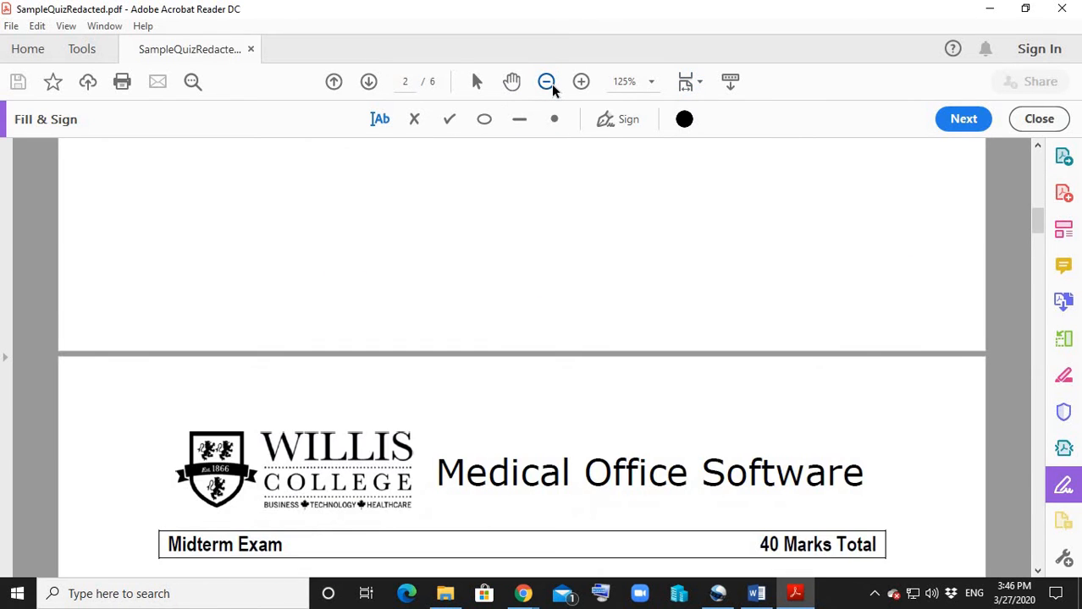
pyautogui.click(546, 82)
pyautogui.click(547, 82)
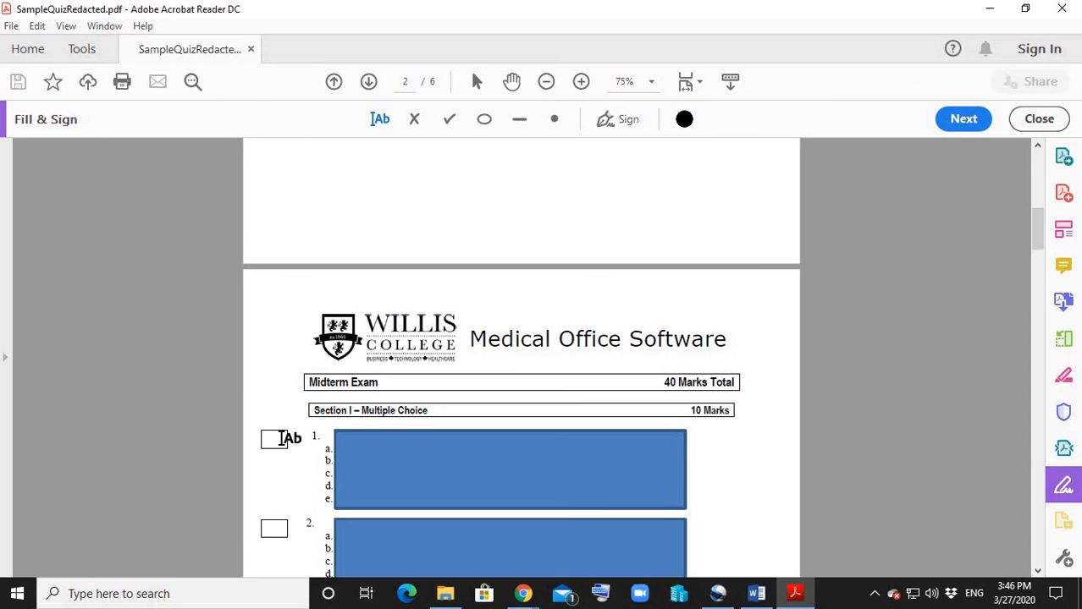
pyautogui.click(265, 438)
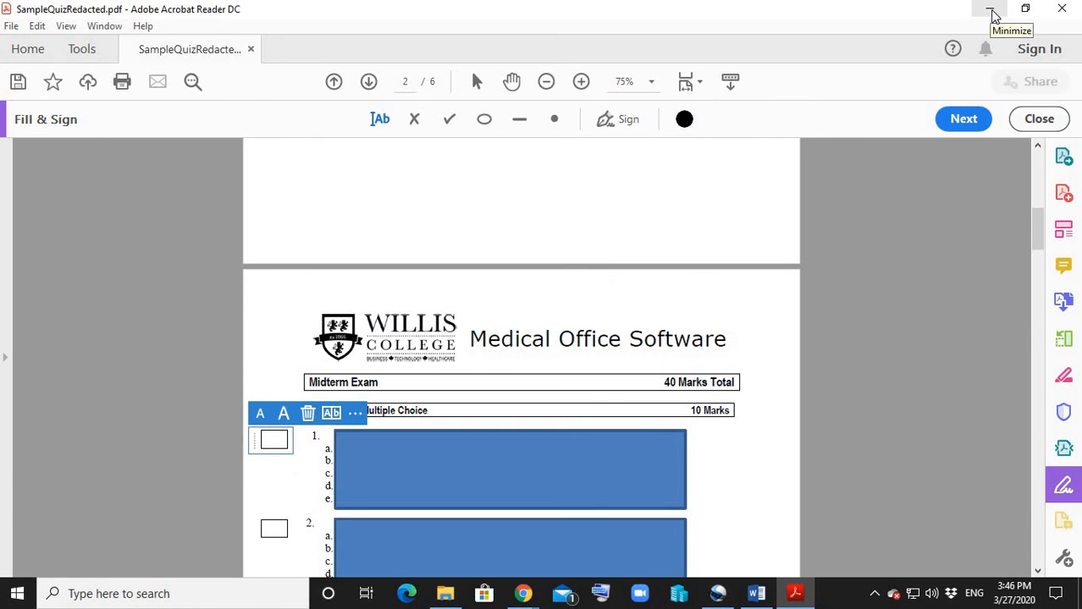
# Minimize the PDF and switch to the Word document SampleQuizRedacted.docx.
pyautogui.click(992, 16)
pyautogui.click(756, 595)
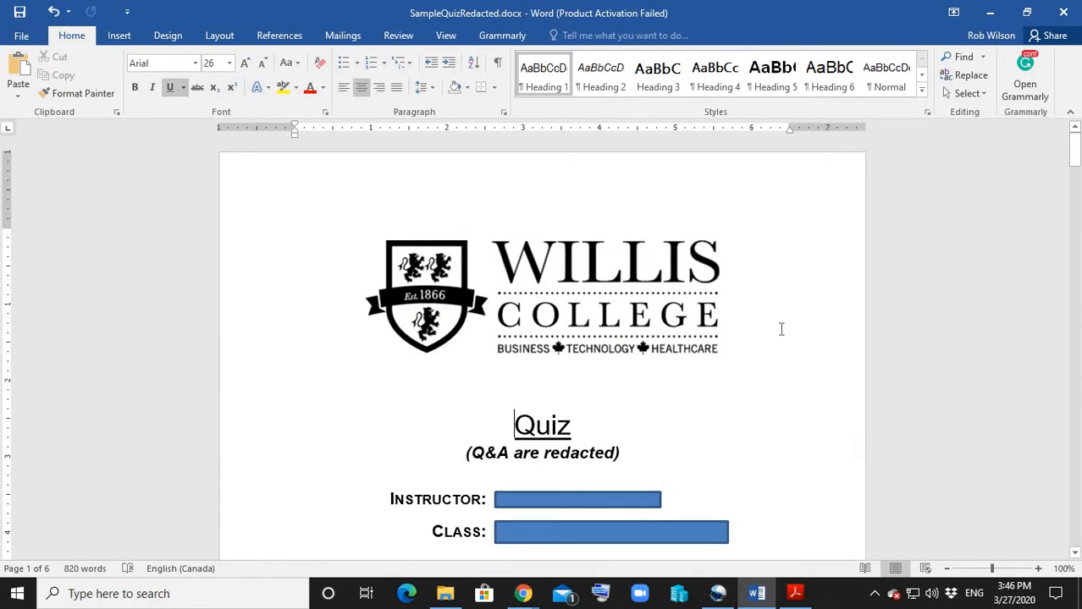
# Place the cursor on the Student Name line and look over the first Section I multiple-choice questions.
pyautogui.scroll(-10, 783, 327)
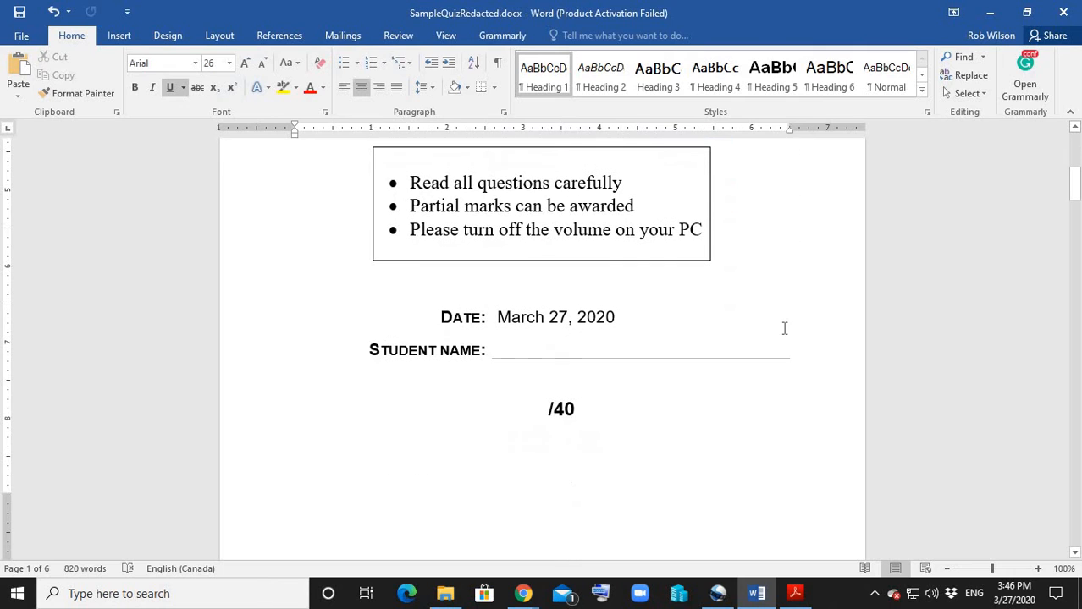
pyautogui.click(508, 348)
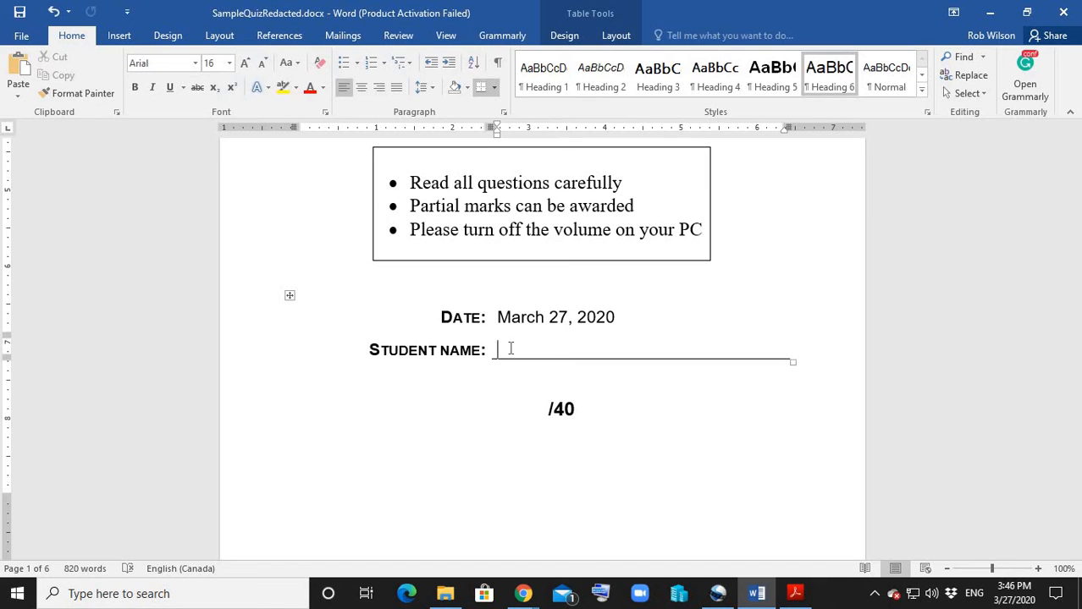
pyautogui.scroll(-8, 550, 458)
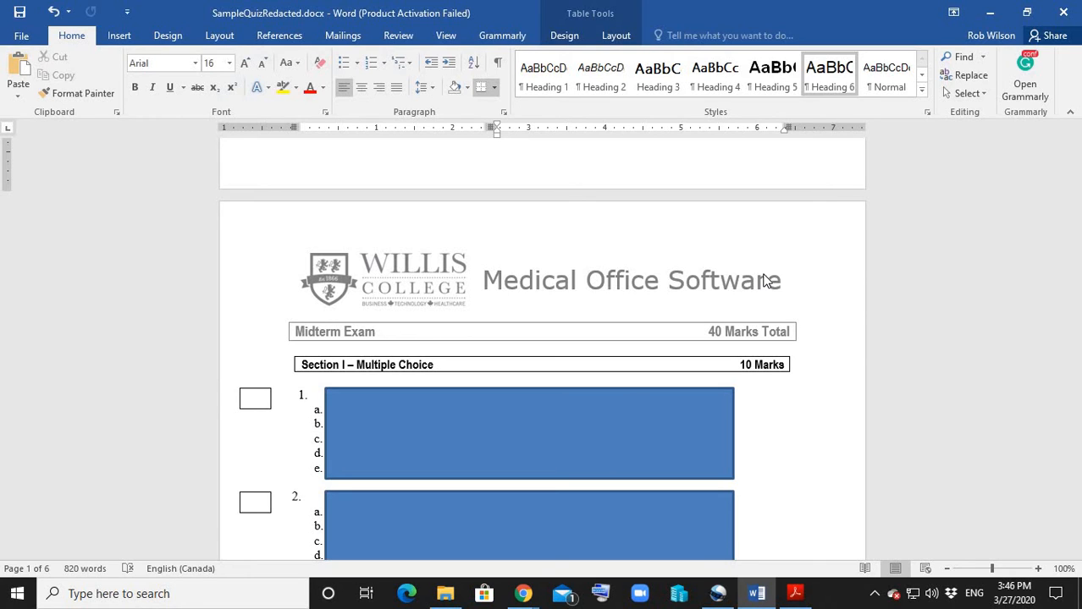
pyautogui.scroll(-2, 830, 342)
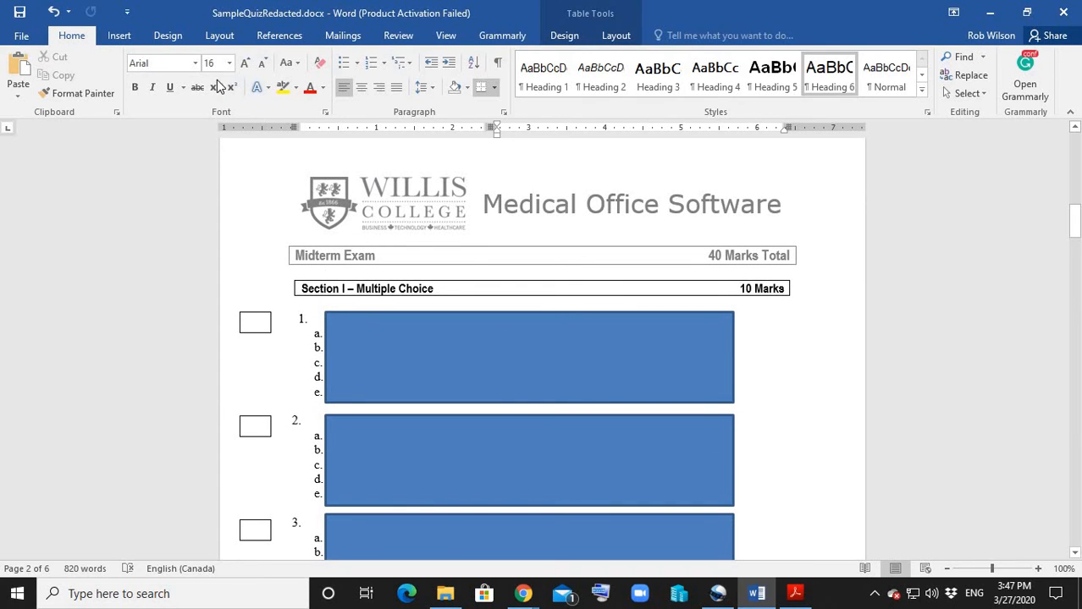
# Insert a Simple Text Box, clear its placeholder text and shrink it to about 0.21" high by 0.28" wide.
pyautogui.click(119, 36)
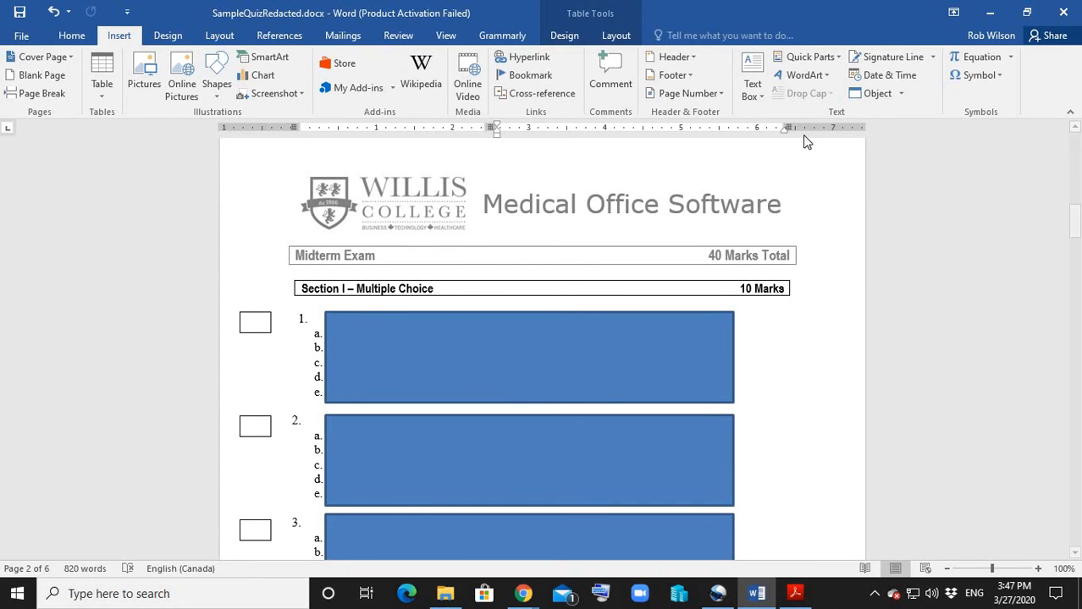
pyautogui.click(751, 75)
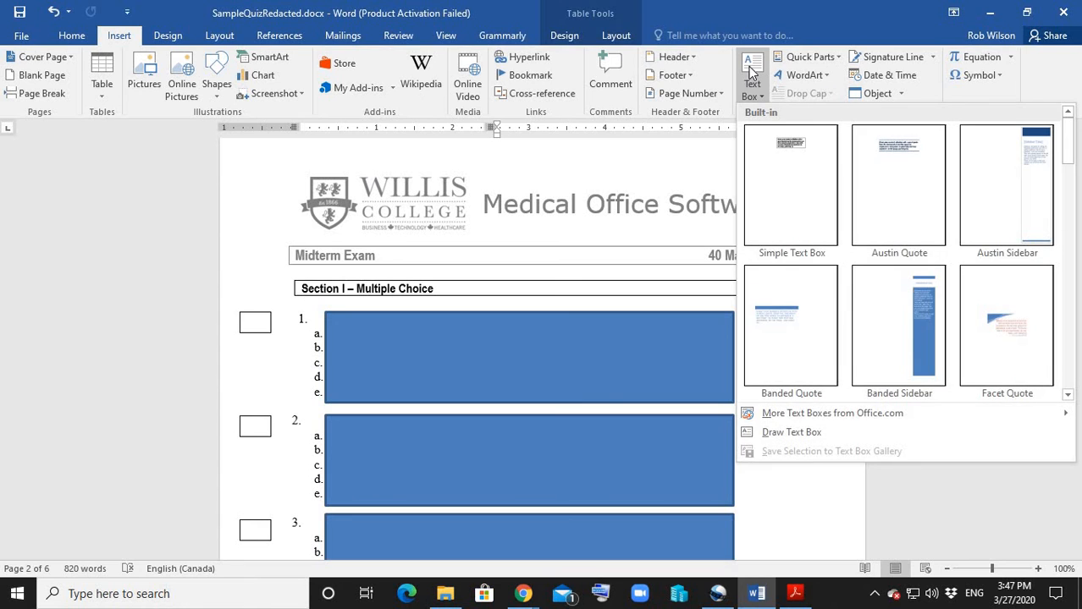
pyautogui.click(792, 148)
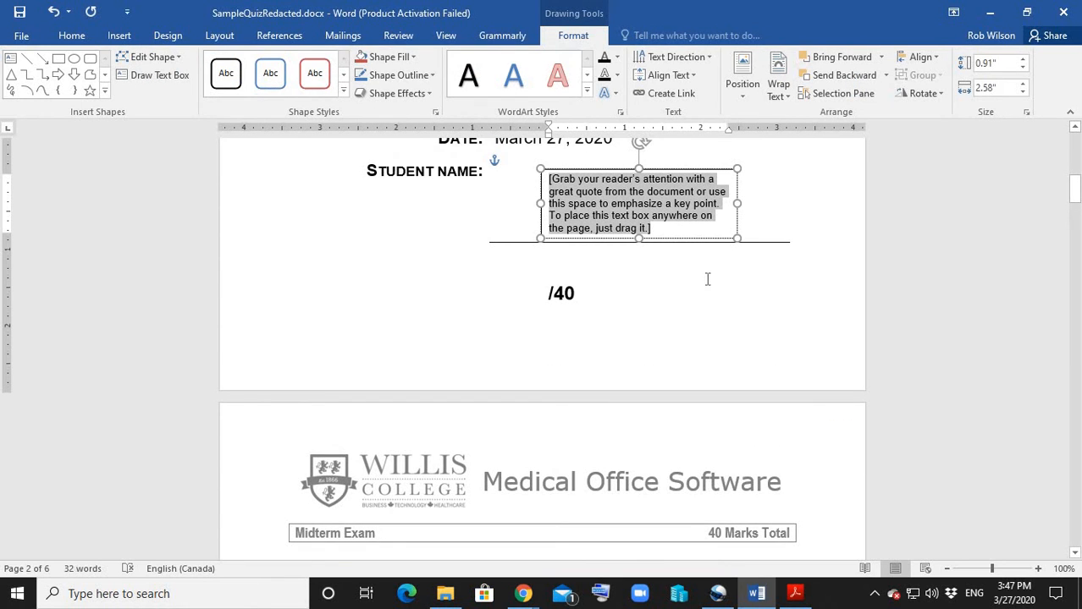
pyautogui.press('Delete')
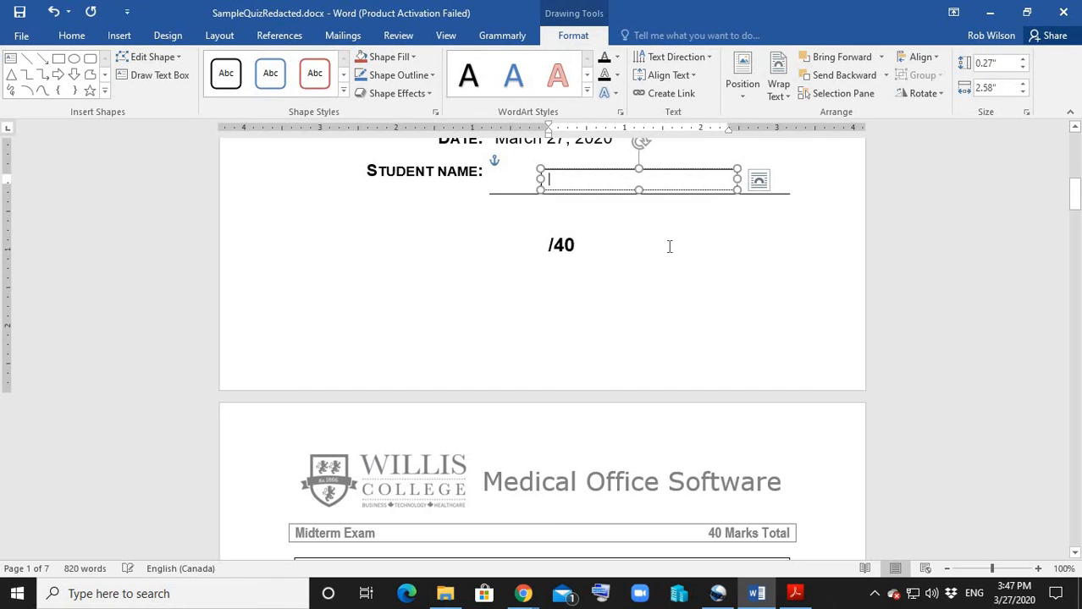
pyautogui.moveTo(737, 188); pyautogui.dragTo(551, 169)
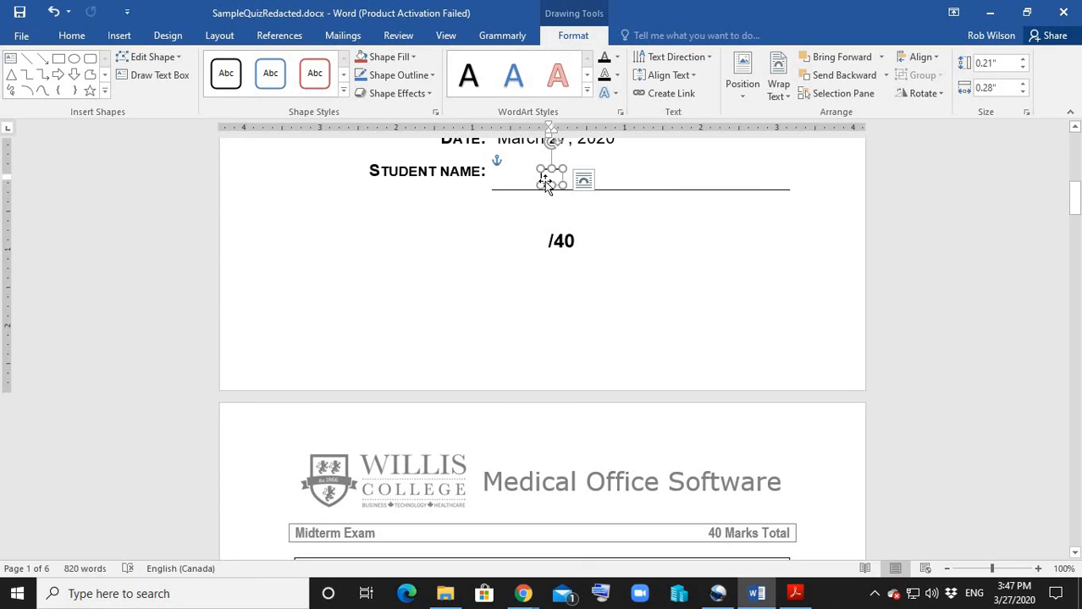
# Move the small text box onto page 2, just below the answer box of Section I question 1.
pyautogui.moveTo(546, 178); pyautogui.dragTo(457, 306)
pyautogui.moveTo(433, 487); pyautogui.dragTo(252, 374)
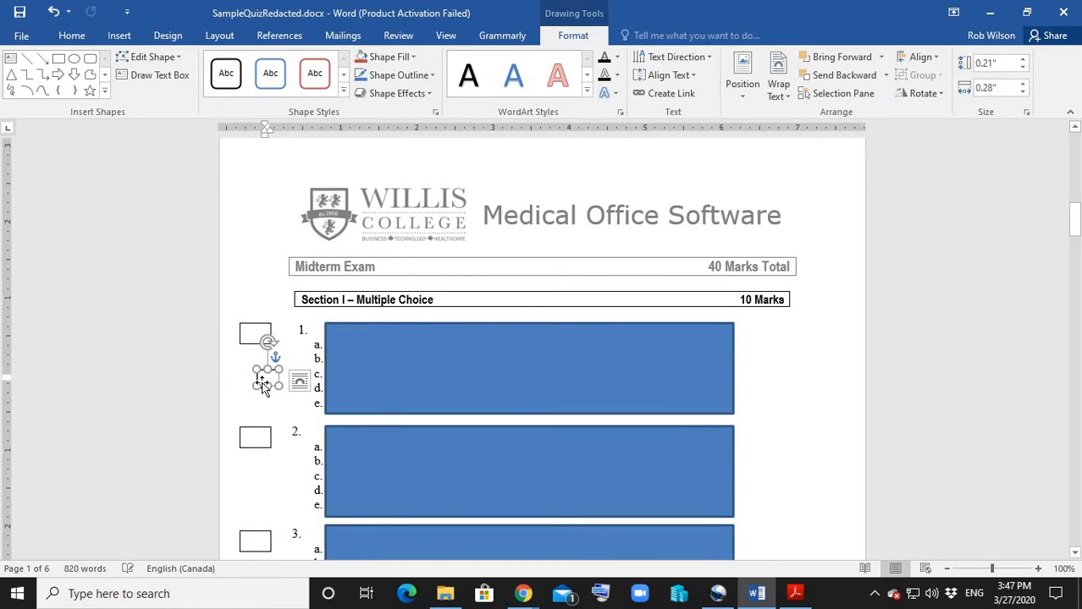
pyautogui.click(279, 415)
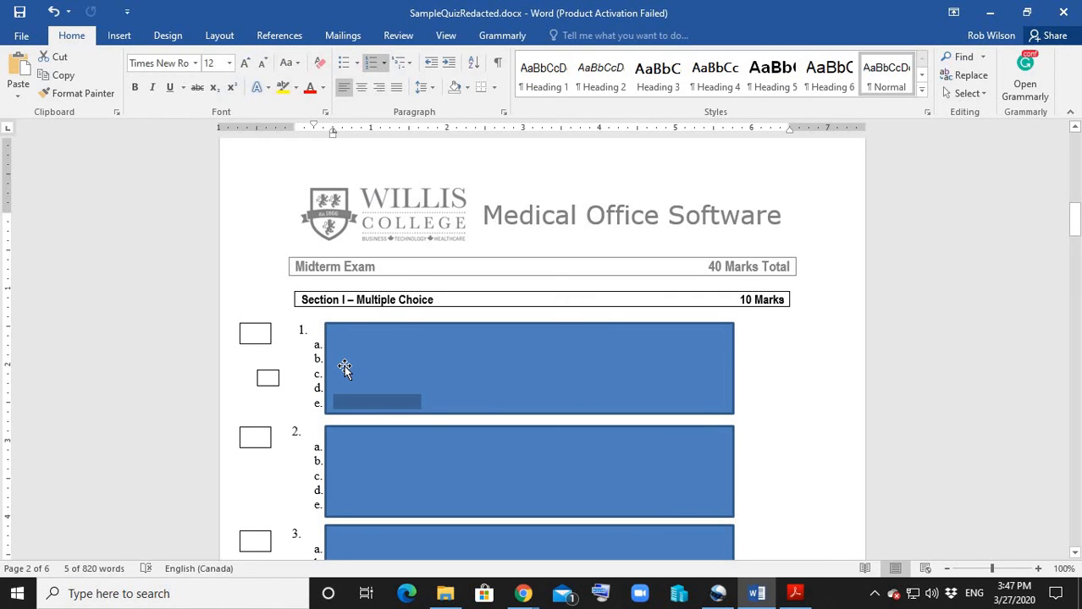
pyautogui.moveTo(271, 375); pyautogui.dragTo(260, 372)
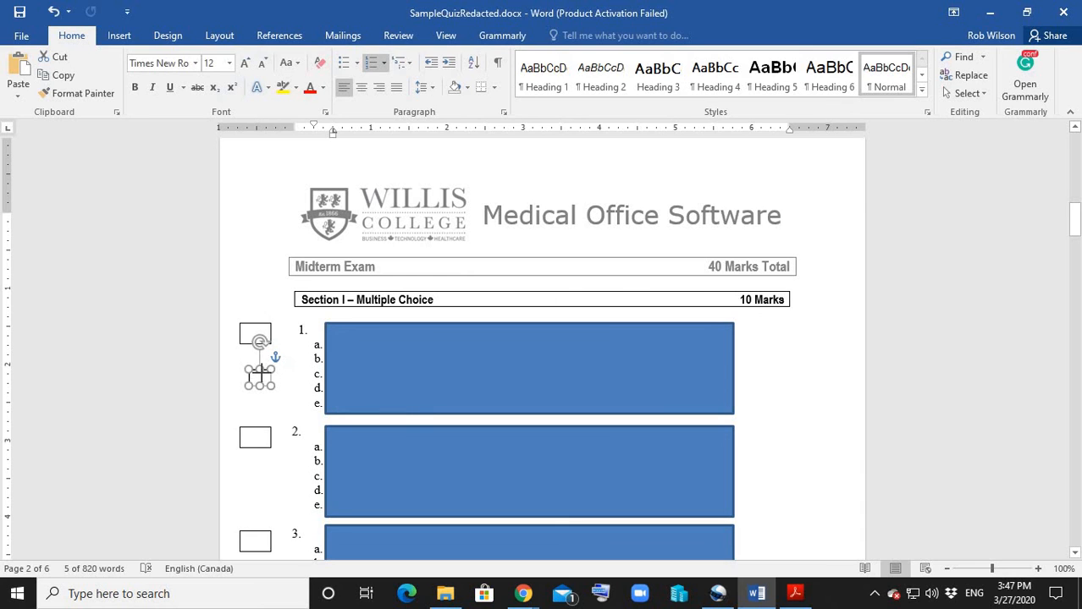
pyautogui.click(279, 415)
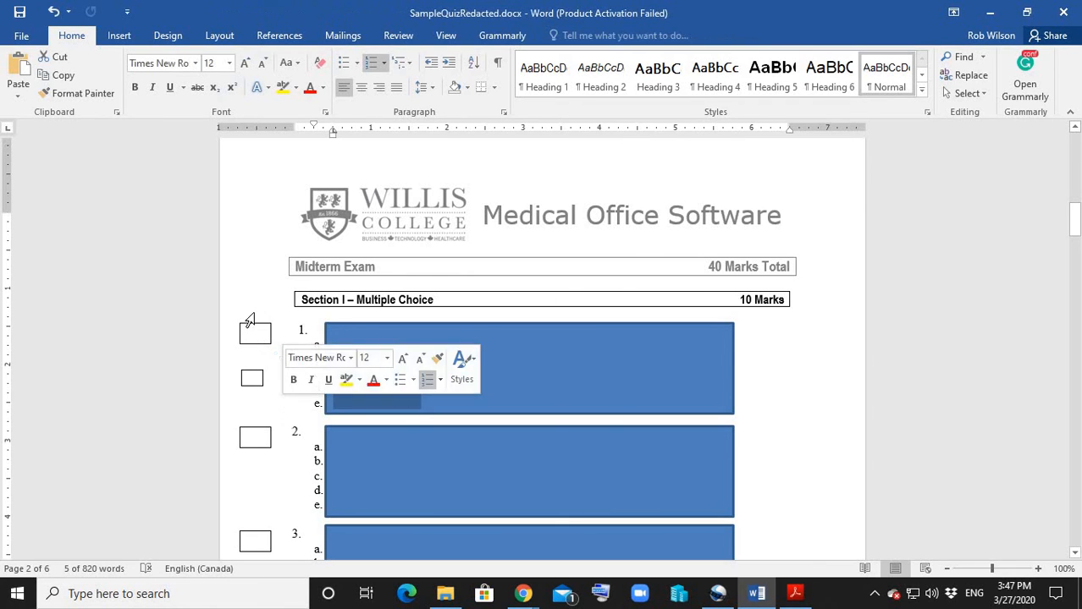
# Copy the small text box and place the copy below the answer box of Section I question 2.
pyautogui.click(254, 386)
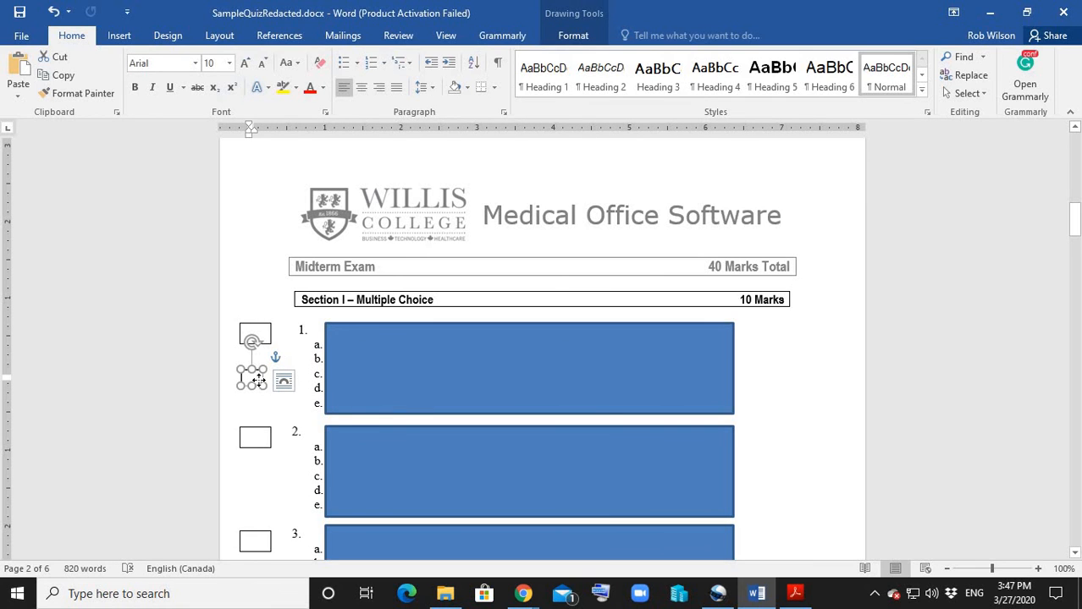
pyautogui.rightClick(258, 381)
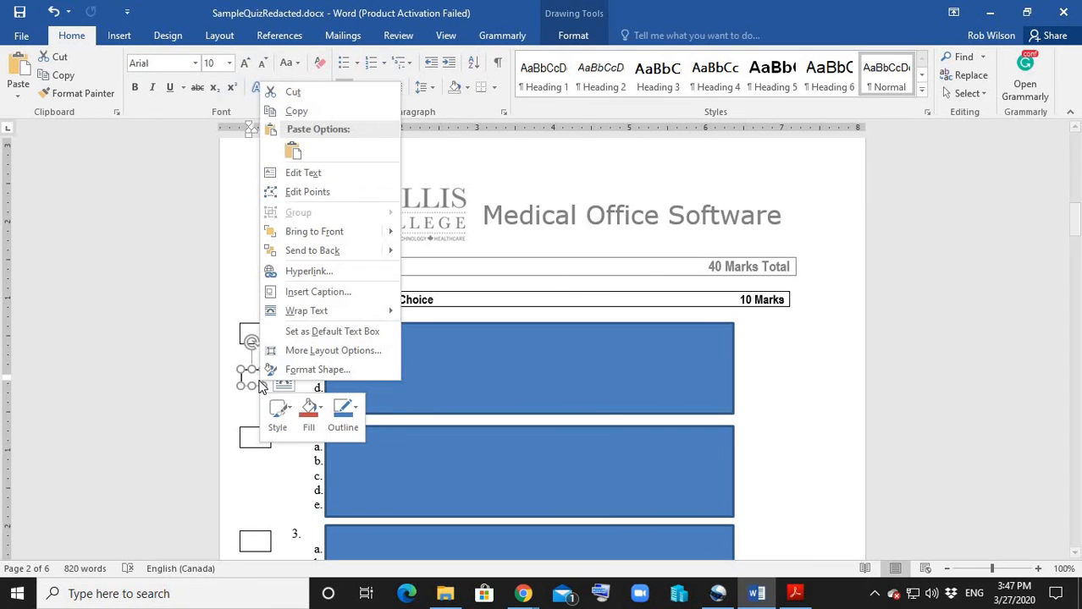
pyautogui.click(298, 111)
pyautogui.rightClick(259, 410)
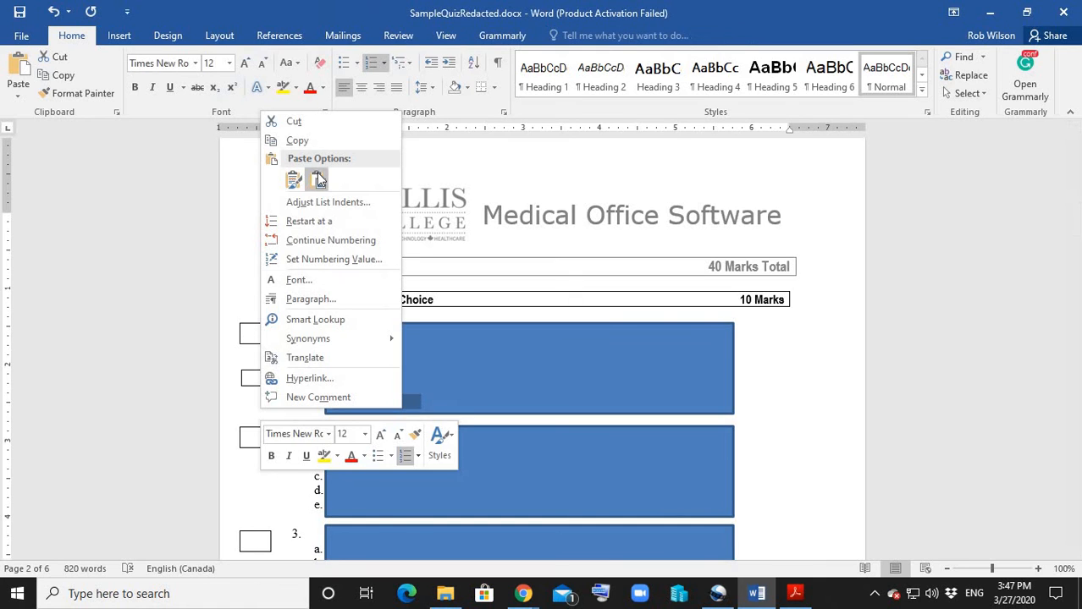
pyautogui.click(293, 180)
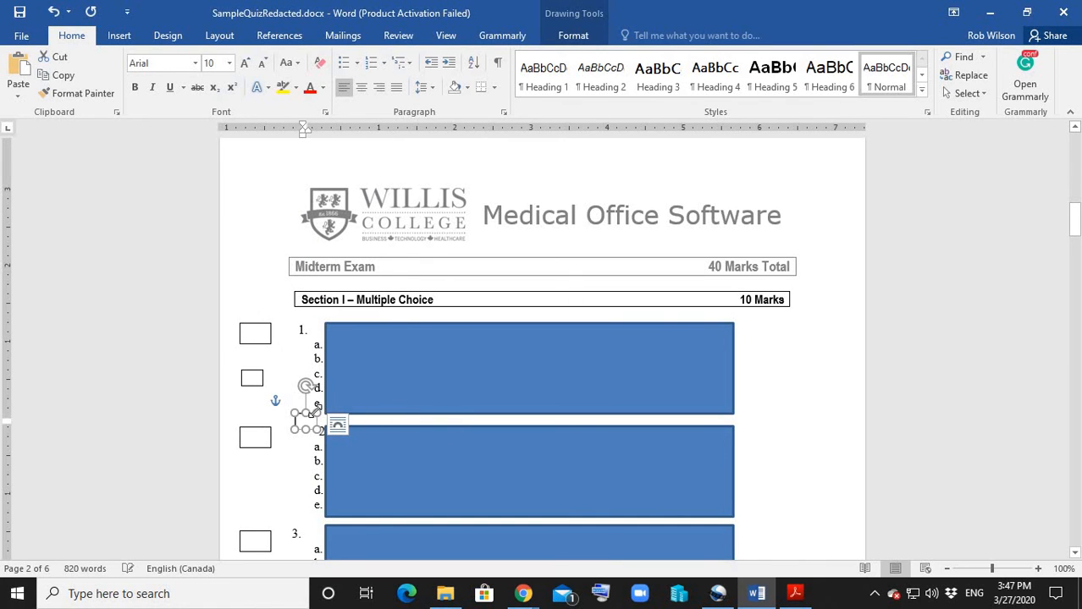
pyautogui.moveTo(309, 417); pyautogui.dragTo(252, 487)
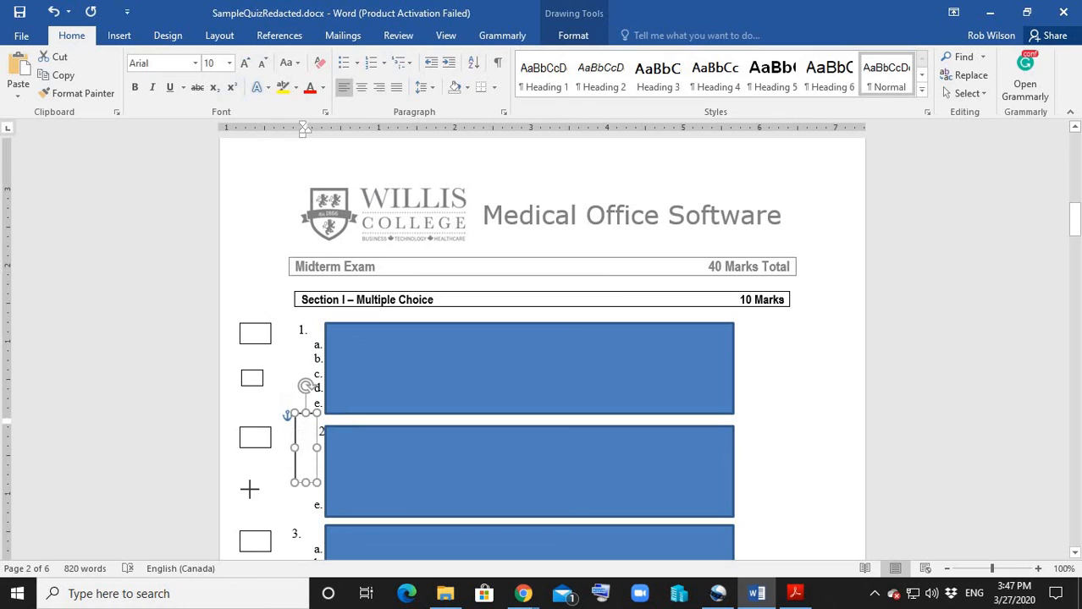
pyautogui.hotkey('ctrl', 'z')
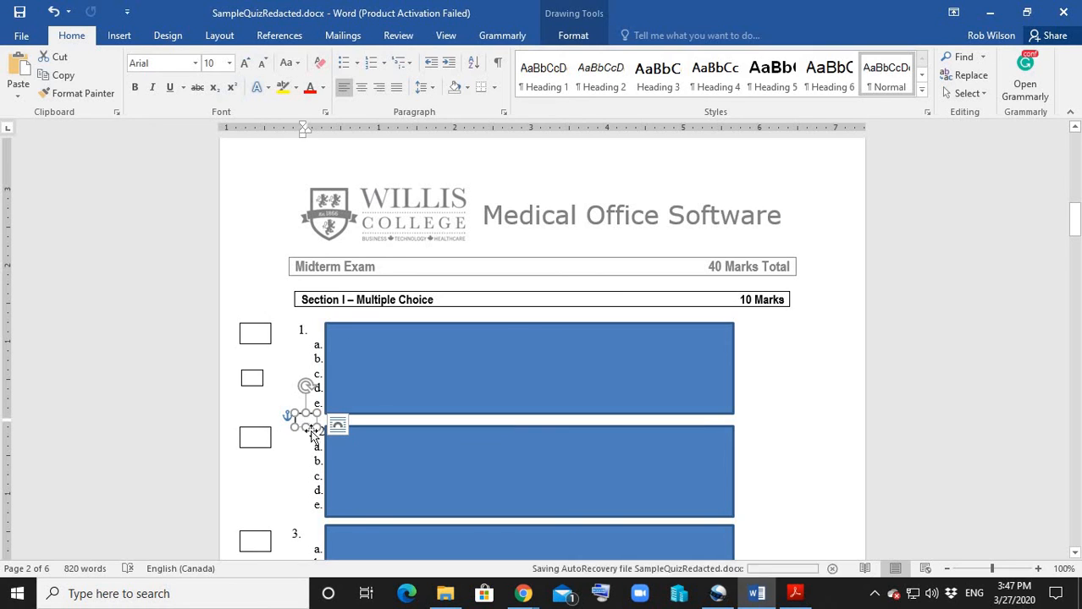
pyautogui.moveTo(307, 429); pyautogui.dragTo(217, 525)
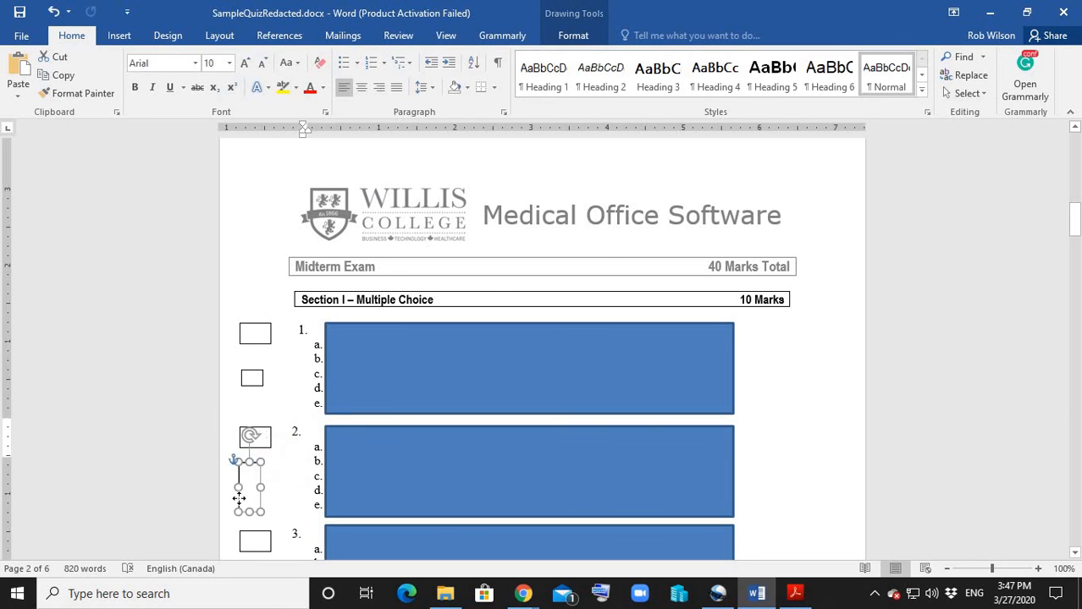
pyautogui.click(804, 405)
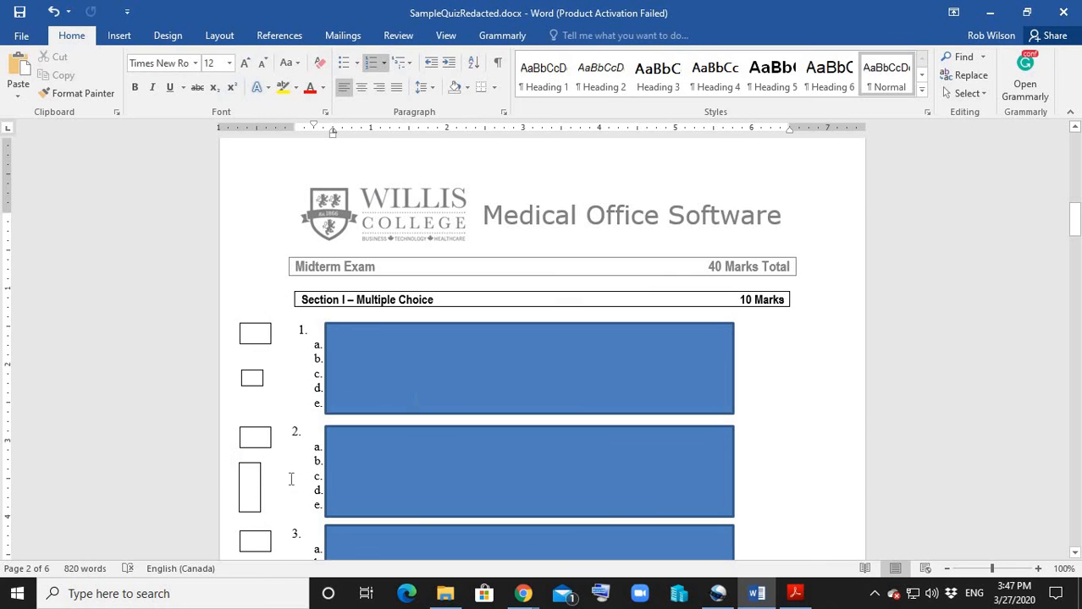
# Examine the answer spaces in the remaining quiz sections through Section IV – Short Answer, and return to Section I.
pyautogui.scroll(-8, 290, 480)
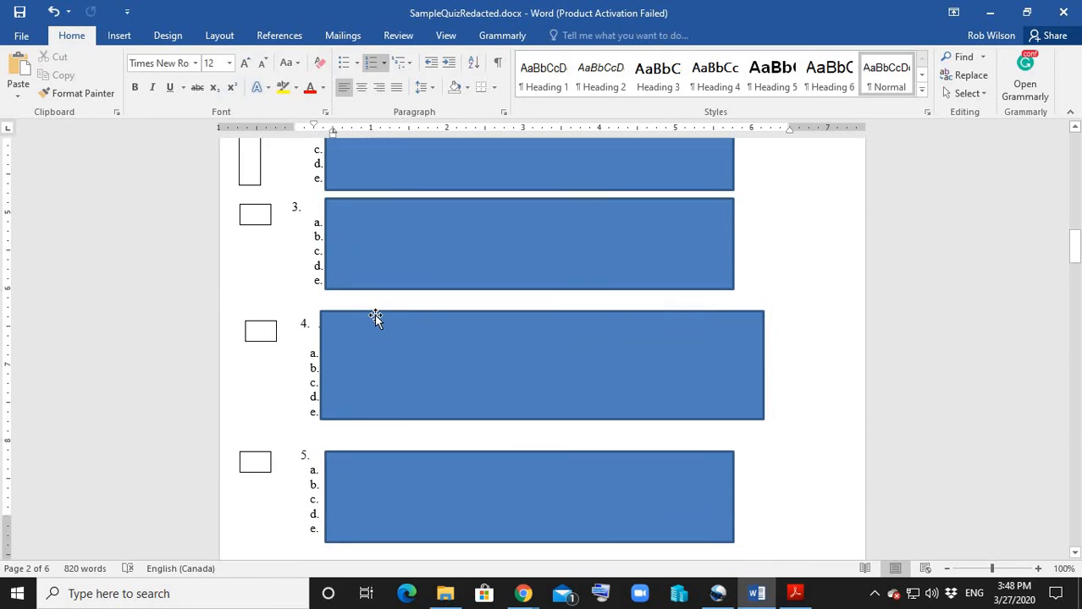
pyautogui.scroll(-8, 375, 317)
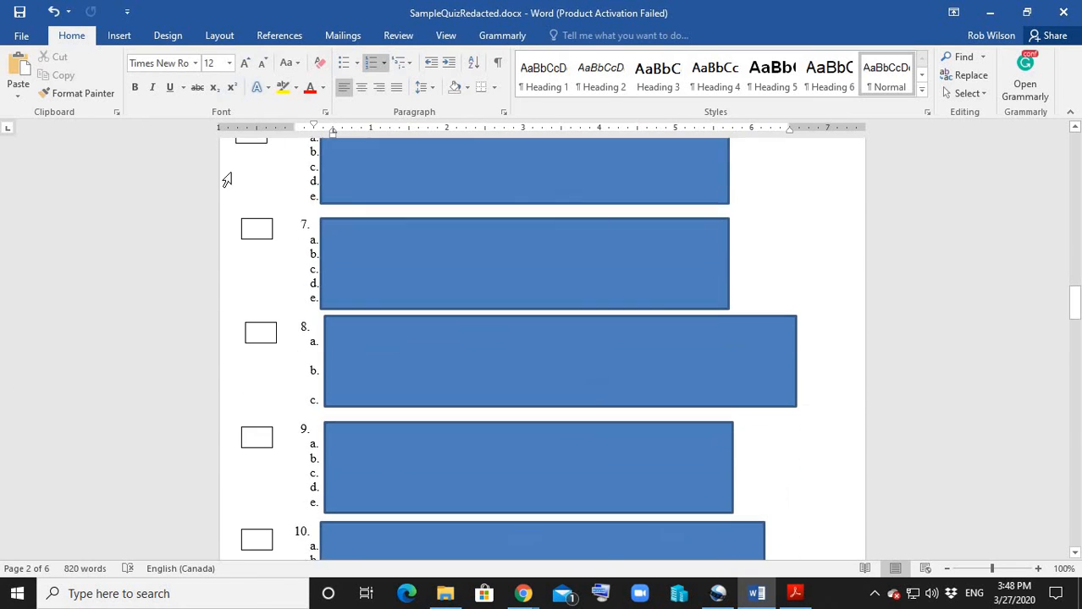
pyautogui.scroll(-10, 265, 234)
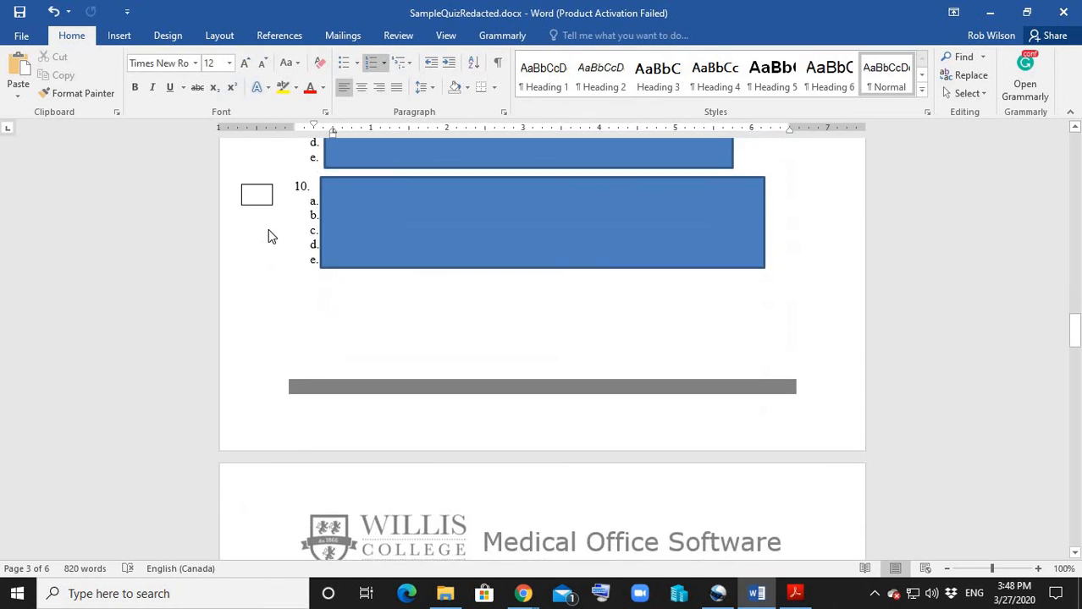
pyautogui.scroll(-1, 264, 237)
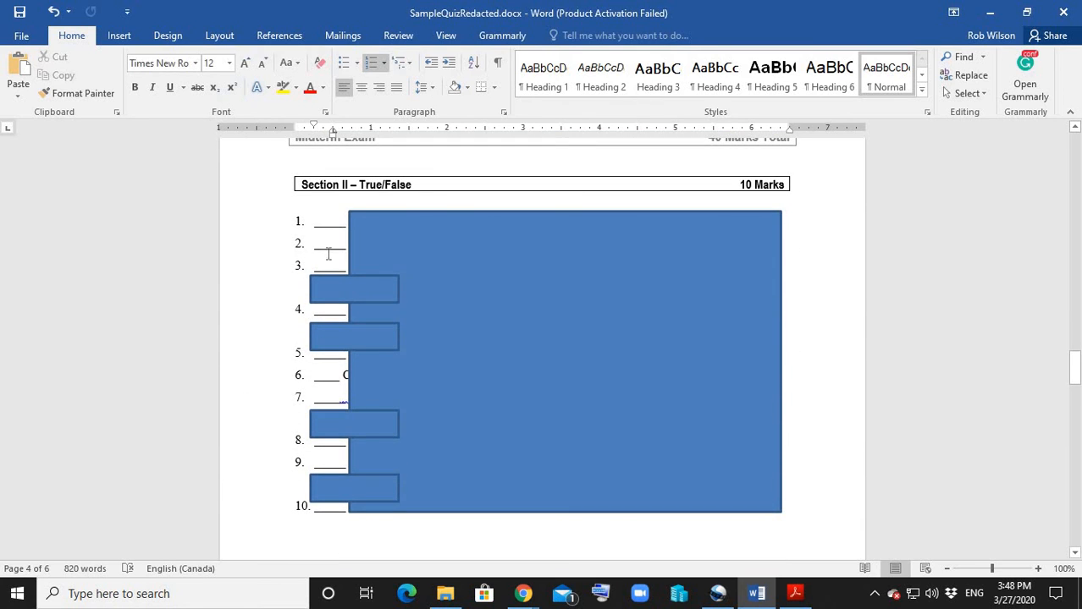
pyautogui.scroll(-20, 306, 334)
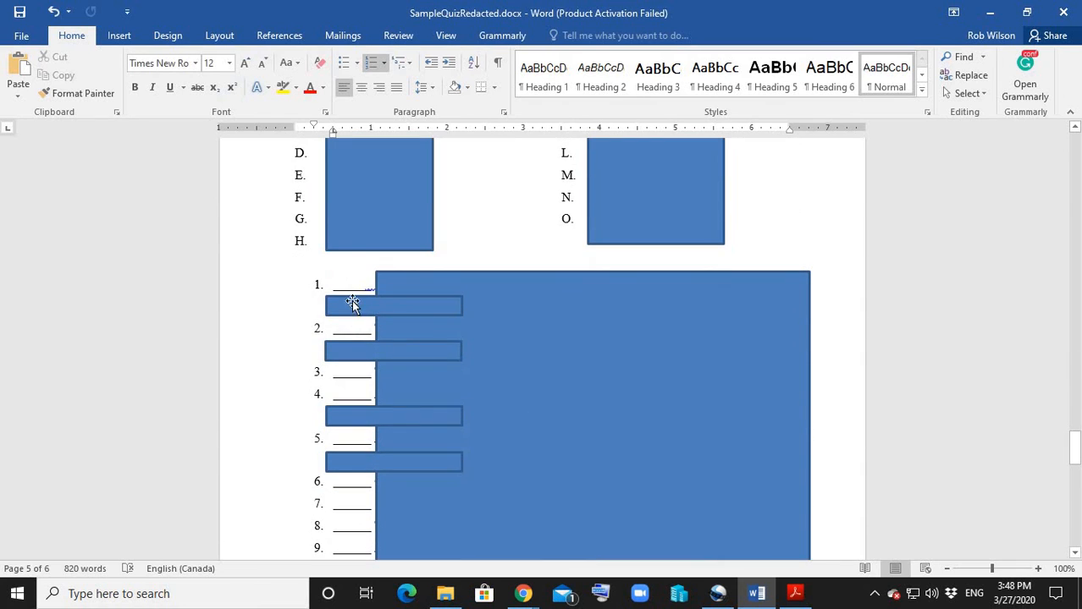
pyautogui.scroll(-11, 302, 309)
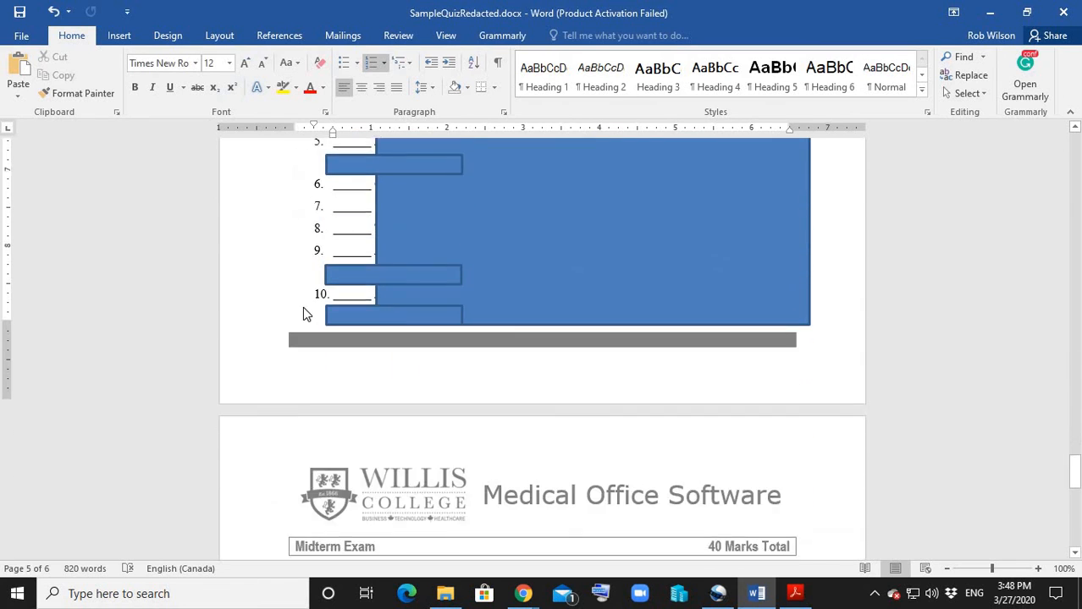
pyautogui.scroll(-3, 304, 308)
pyautogui.scroll(-3, 379, 320)
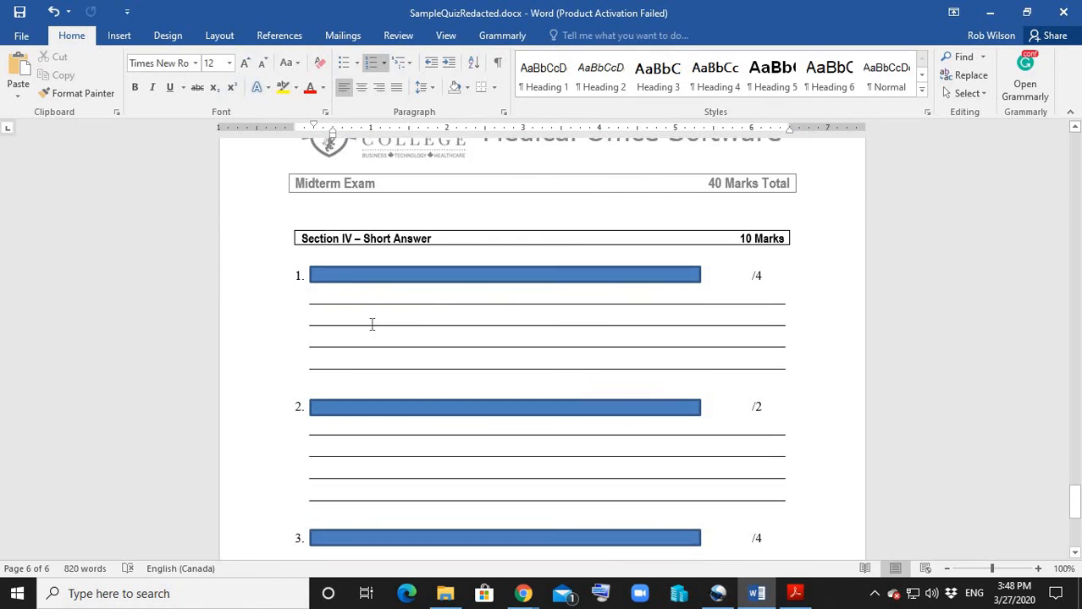
pyautogui.scroll(-6, 356, 222)
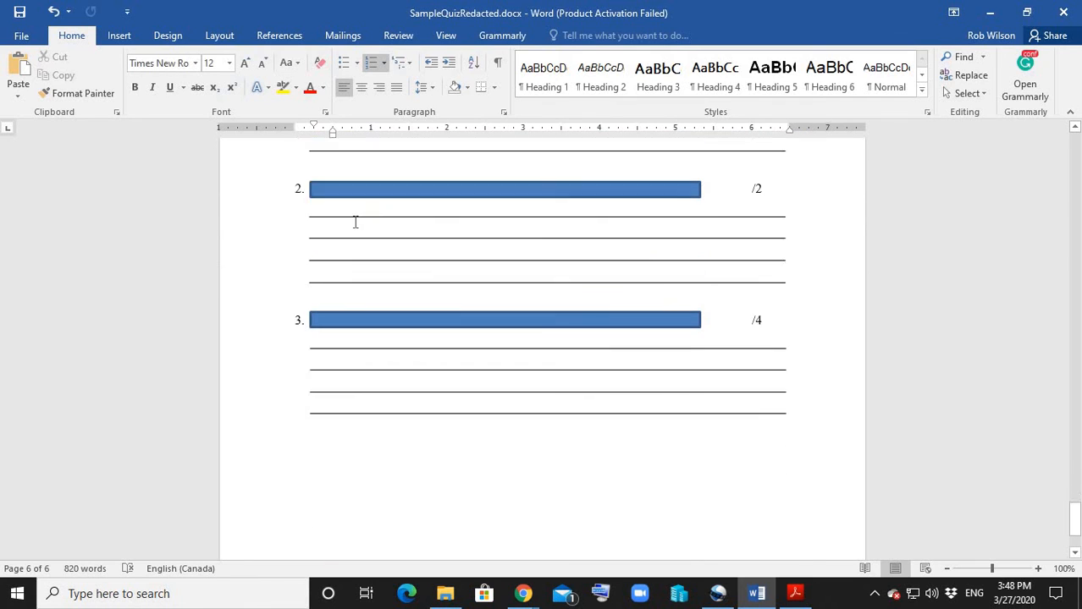
pyautogui.scroll(20, 354, 224)
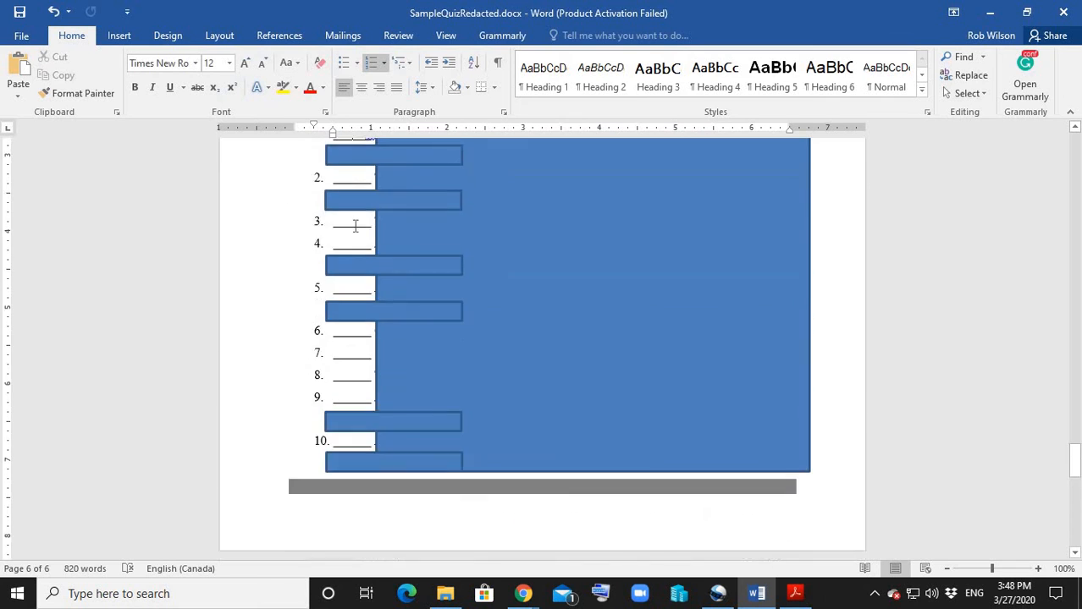
pyautogui.scroll(20, 355, 226)
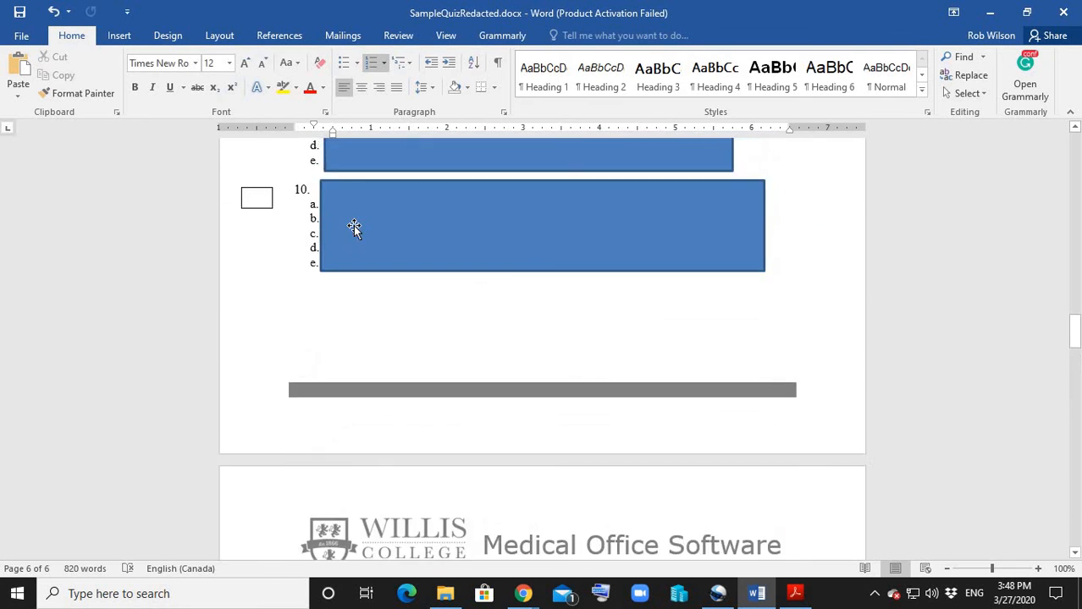
pyautogui.scroll(20, 354, 226)
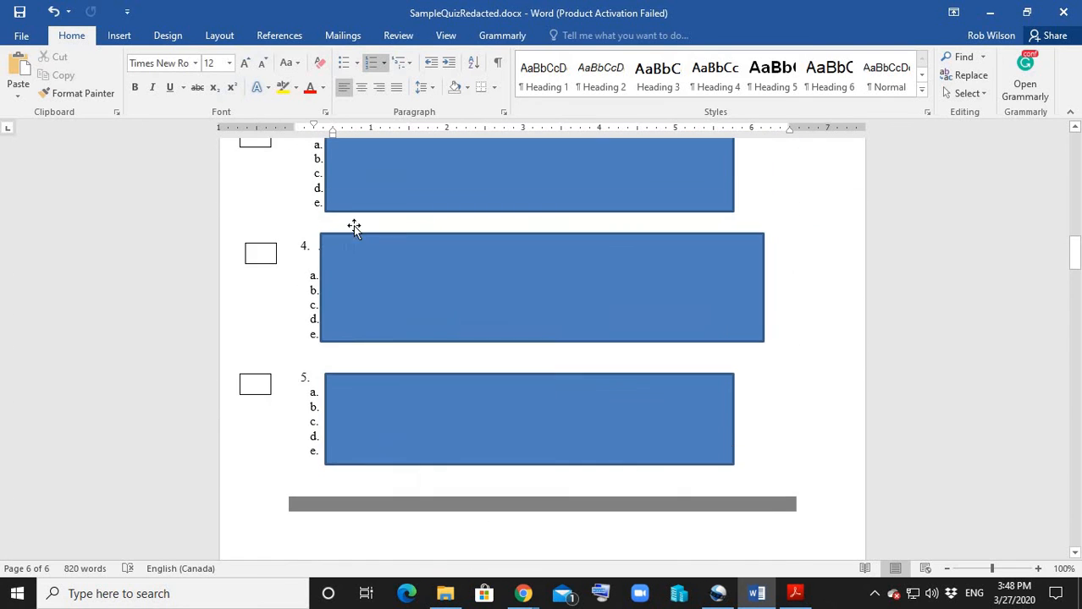
pyautogui.scroll(5, 355, 226)
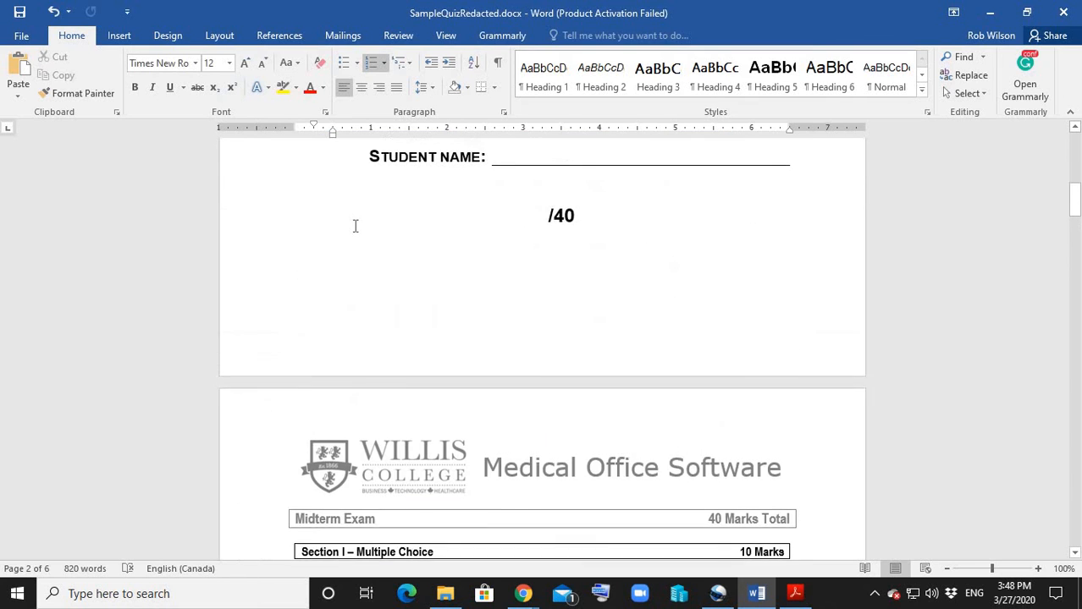
pyautogui.scroll(-12, 355, 226)
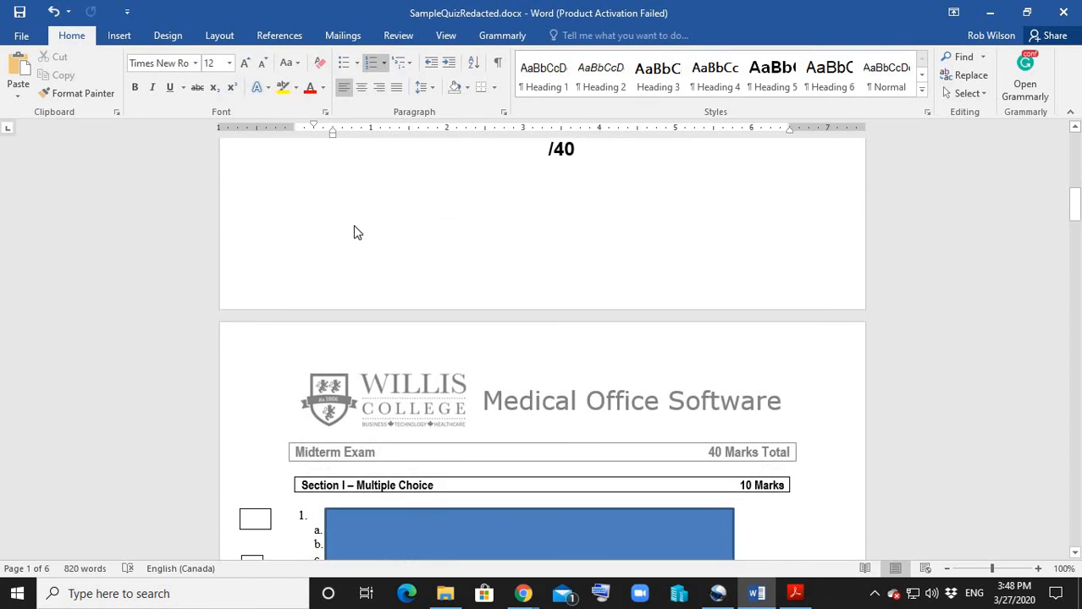
pyautogui.scroll(2, 353, 225)
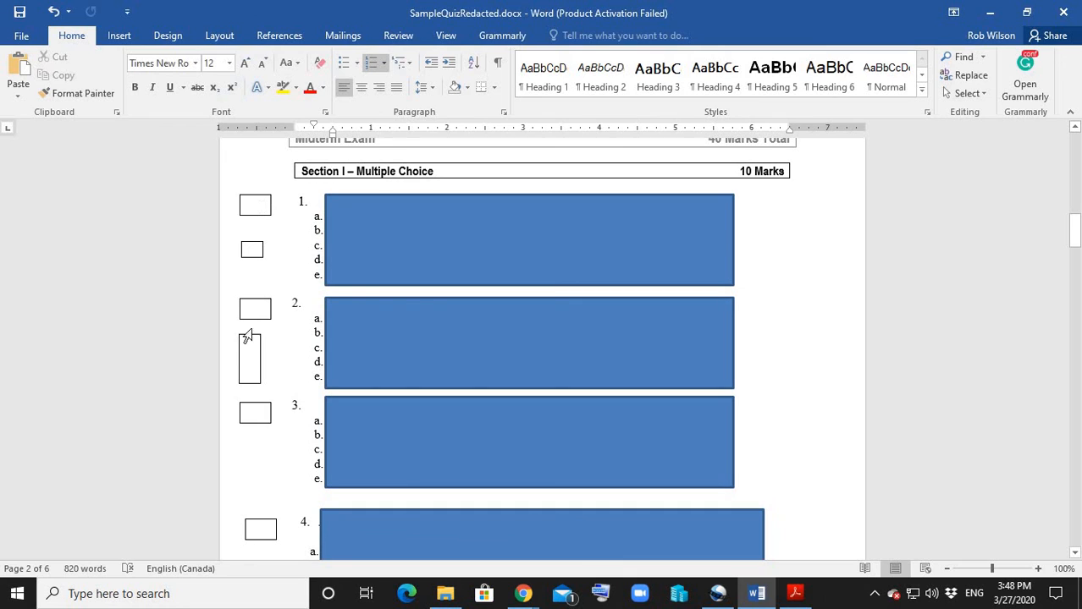
# Close SampleQuizRedacted.docx without saving the changes, keeping the last copied item.
pyautogui.click(119, 35)
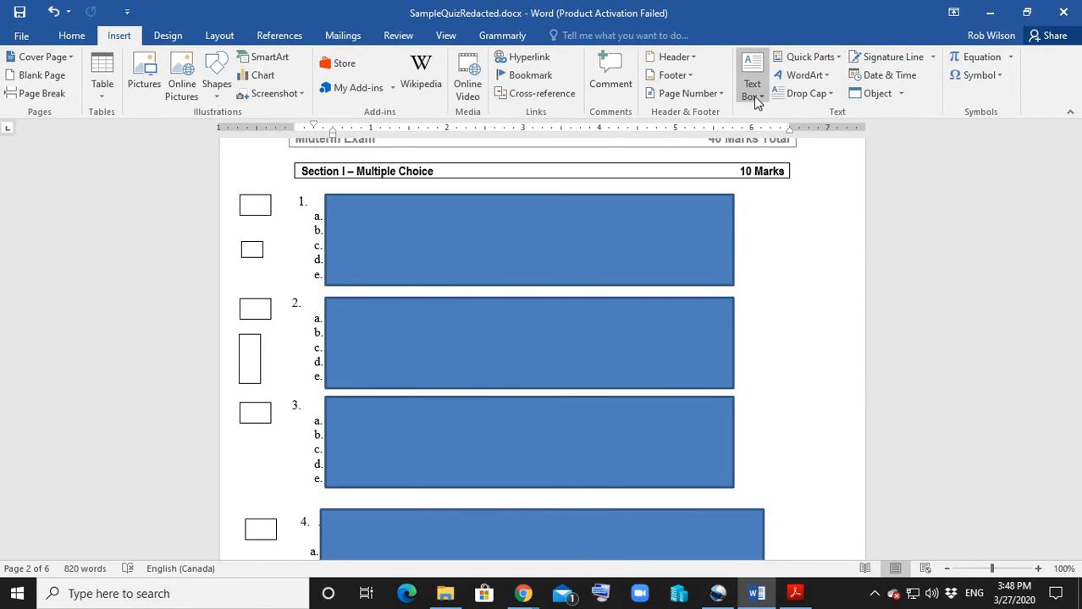
pyautogui.click(1068, 12)
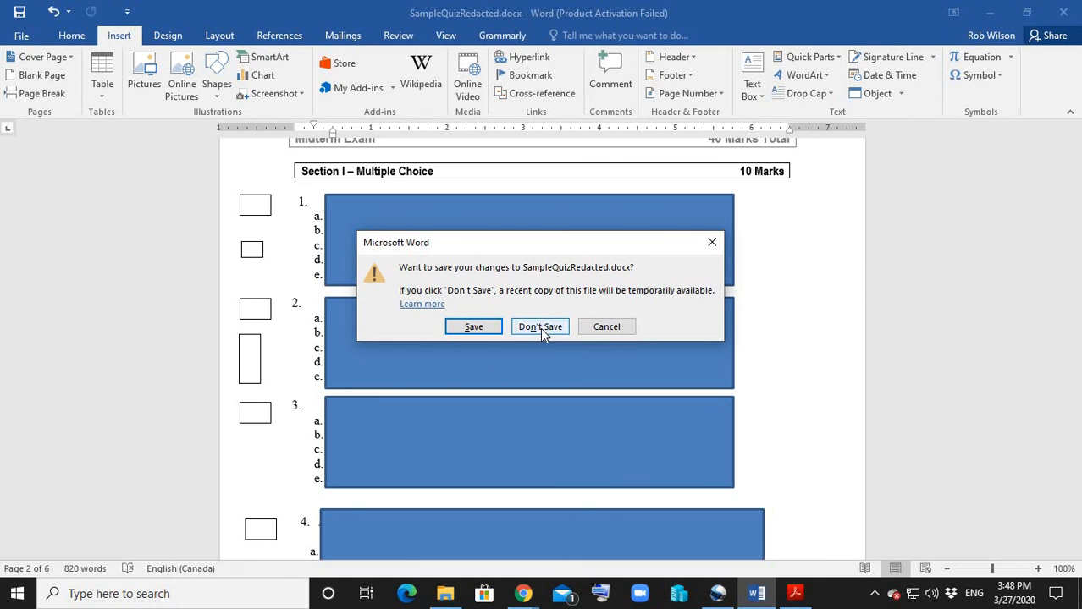
pyautogui.click(540, 327)
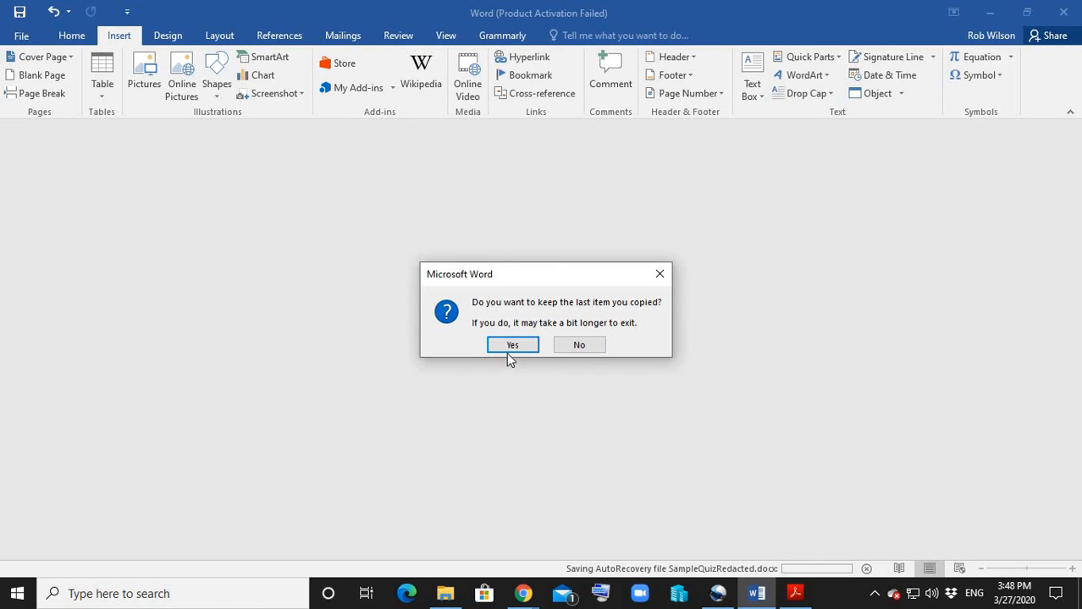
pyautogui.click(512, 345)
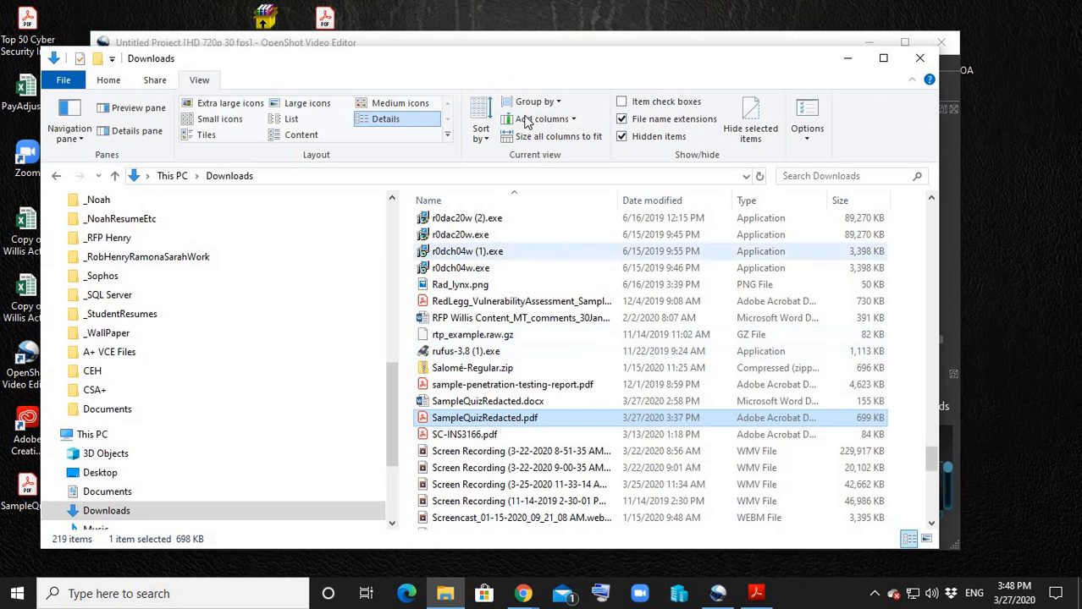